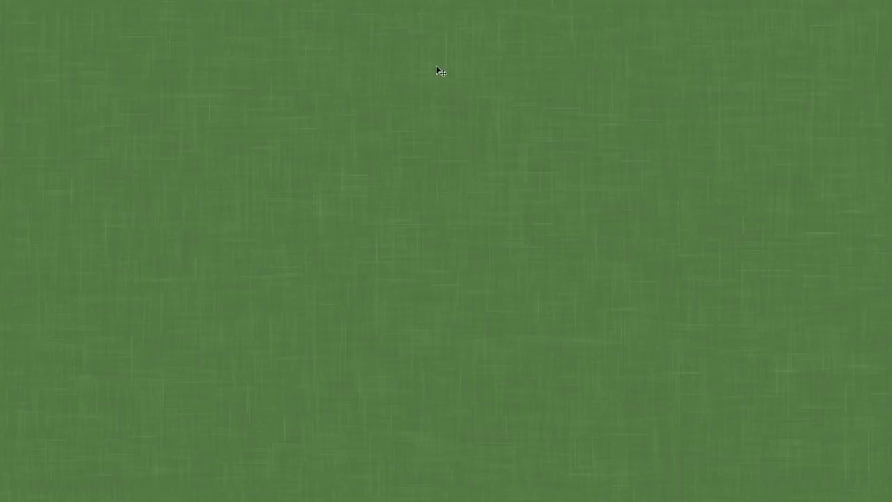
Check the document's pixel dimensions and resolution without changing them.
{"action": "key", "text": "super+alt+i"}
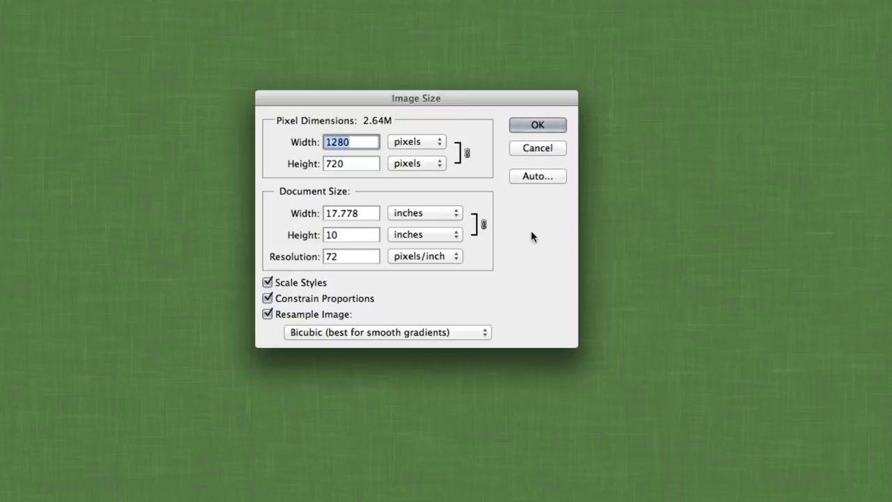
{"action": "key", "text": "Escape"}
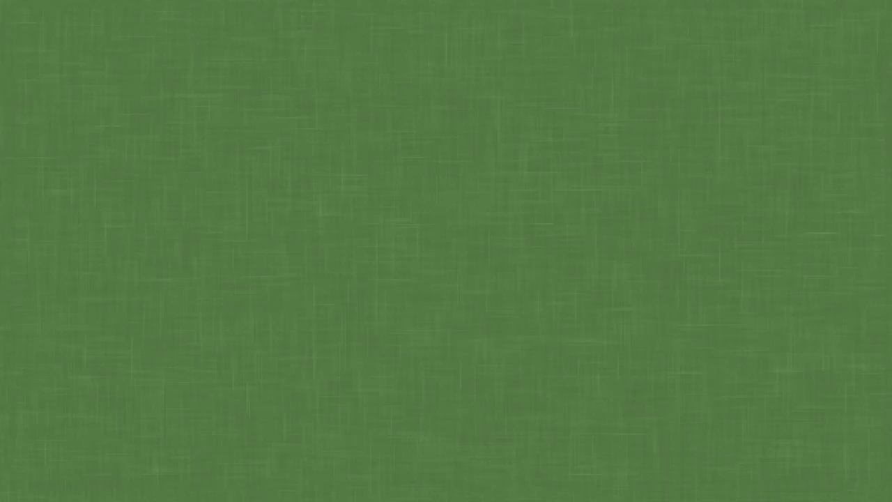
Set up the Horizontal Type tool with the Cooper Std Black font at 400 pt.
{"action": "left_click", "coordinate": [13, 306]}
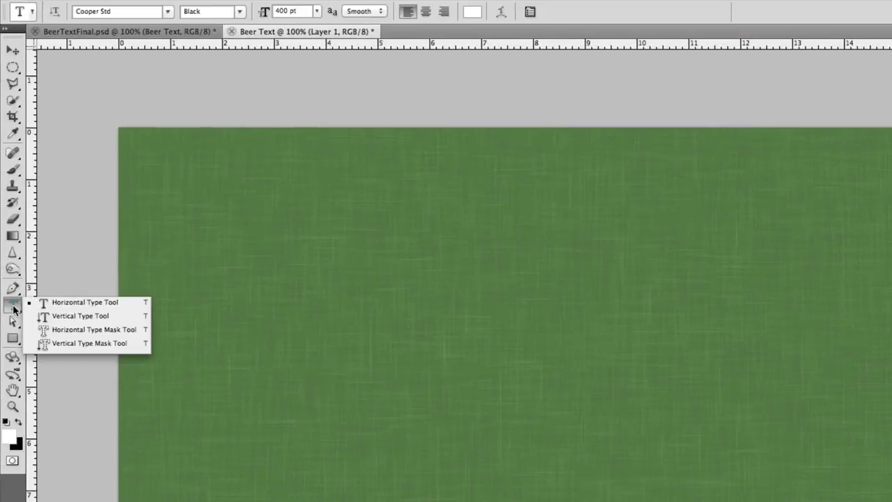
{"action": "left_click", "coordinate": [47, 304]}
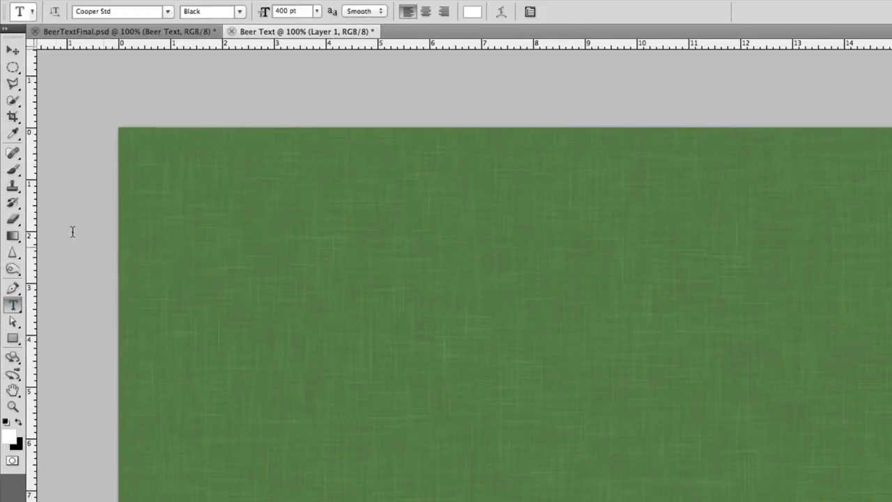
{"action": "left_click", "coordinate": [168, 12]}
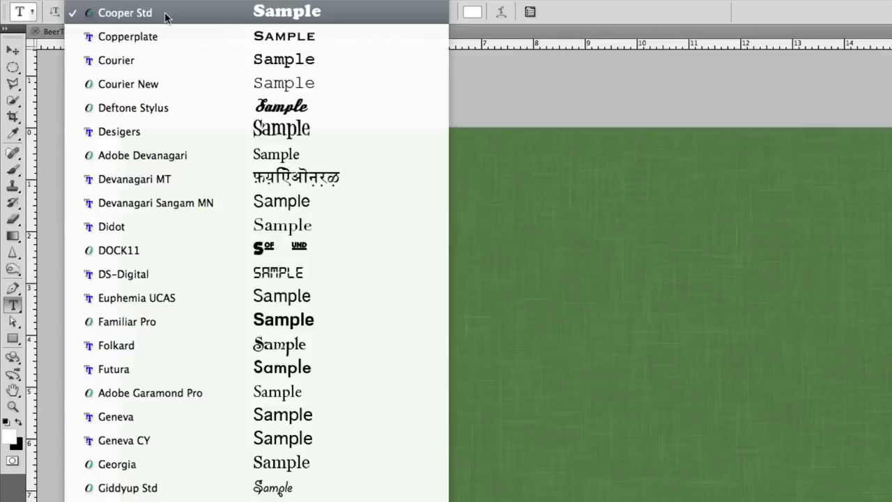
{"action": "left_click", "coordinate": [230, 13]}
{"action": "left_click", "coordinate": [275, 10]}
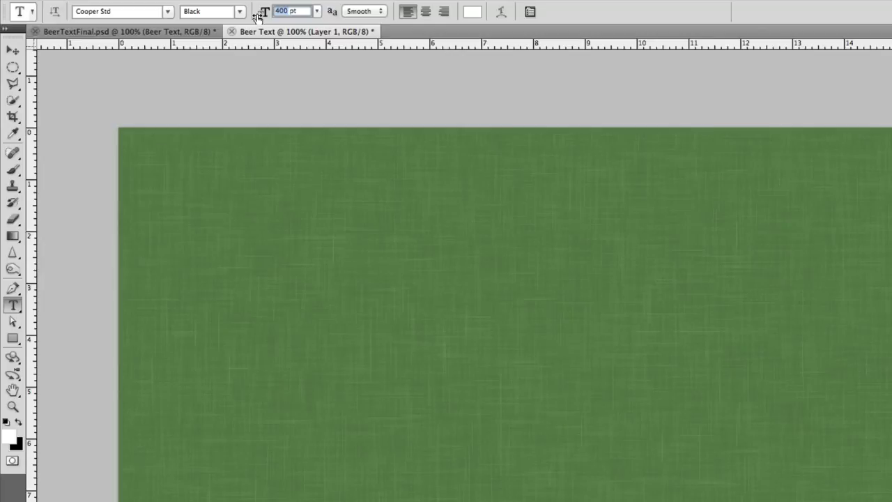
{"action": "key", "text": "Return"}
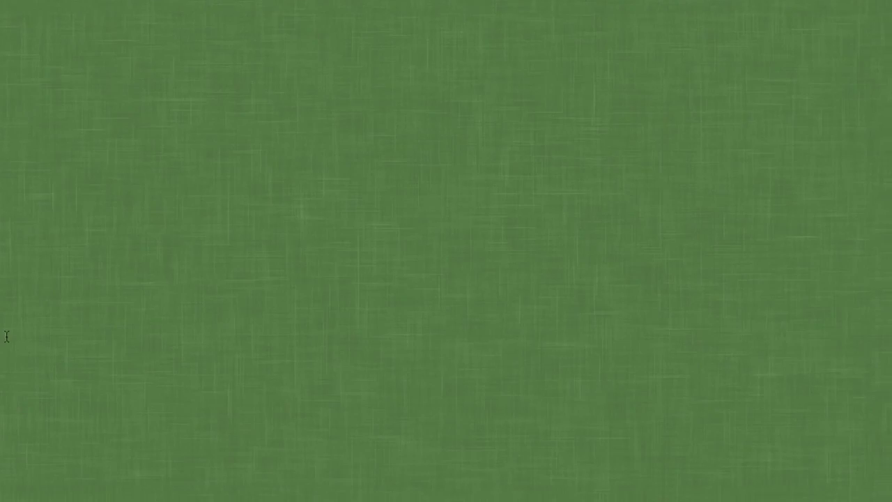
Add the text BEER across the canvas and nudge it down about 20 pixels.
{"action": "left_click", "coordinate": [6, 336]}
{"action": "type", "text": "BEER"}
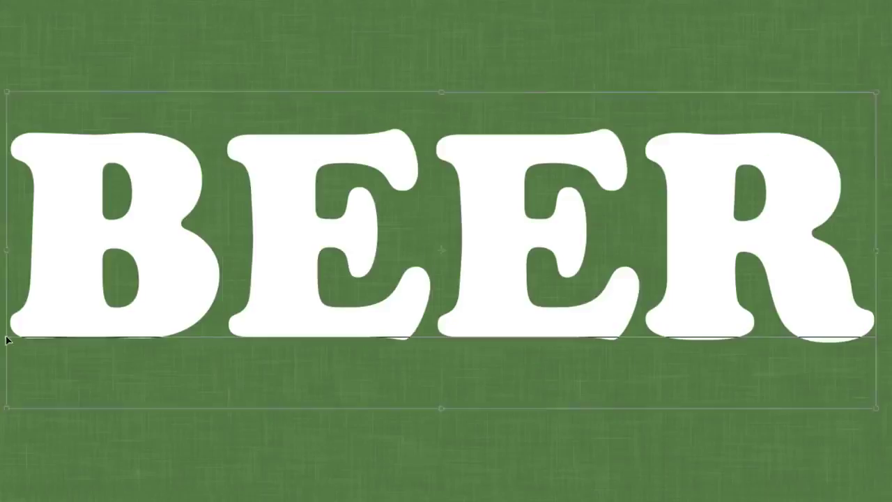
{"action": "key", "text": "ctrl+Return"}
{"action": "key", "text": "v"}
{"action": "key", "text": "shift+Down"}
{"action": "key", "text": "shift+Down"}
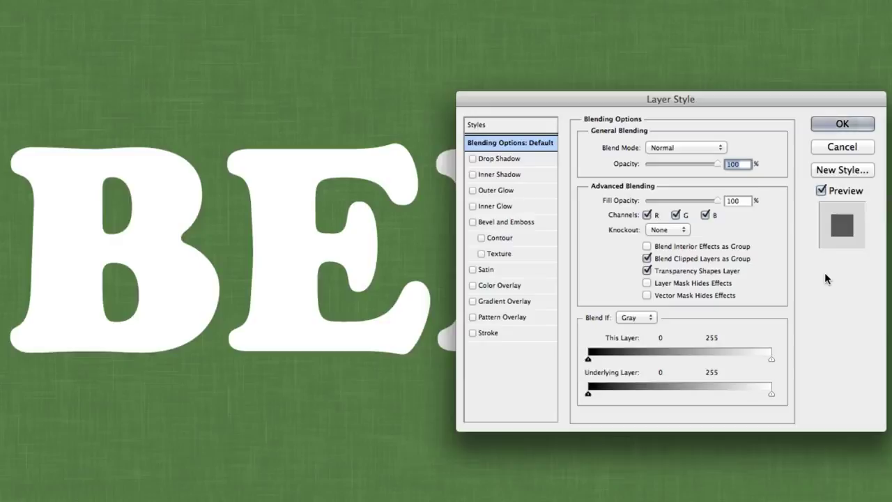
In the text layer's blending options, enable Blend Interior Effects as Group and disable Blend Clipped Layers as Group.
{"action": "left_click", "coordinate": [646, 248]}
{"action": "left_click", "coordinate": [647, 258]}
Add a Gradient Overlay to the text and insert extra gradient color stops at 40% and 85%.
{"action": "left_click", "coordinate": [527, 302]}
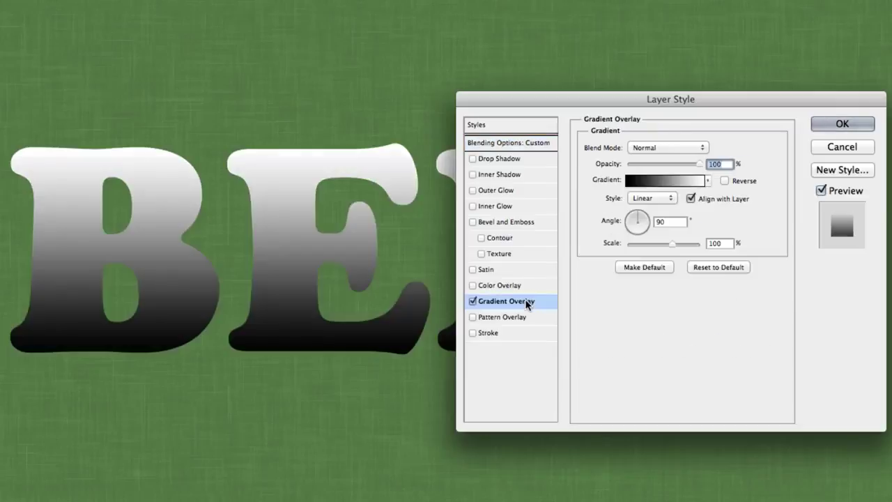
{"action": "left_click", "coordinate": [665, 183]}
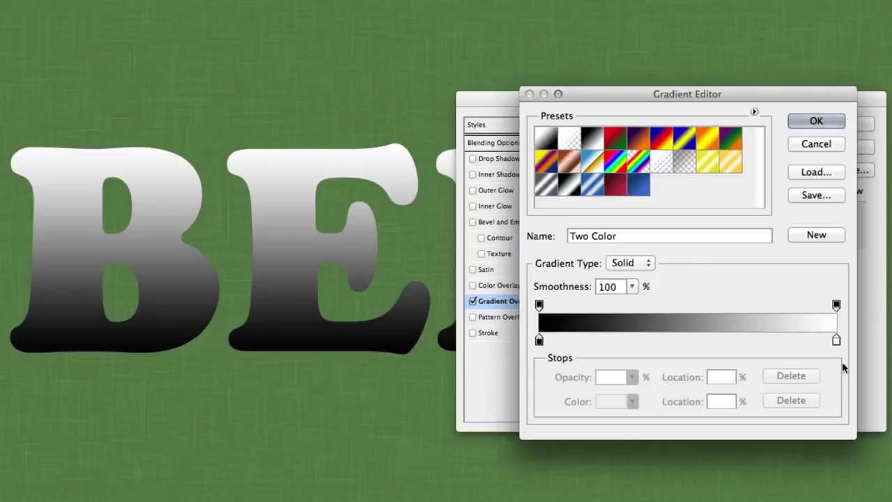
{"action": "left_click", "coordinate": [640, 342]}
{"action": "left_click_drag", "start_coordinate": [640, 342], "coordinate": [657, 340]}
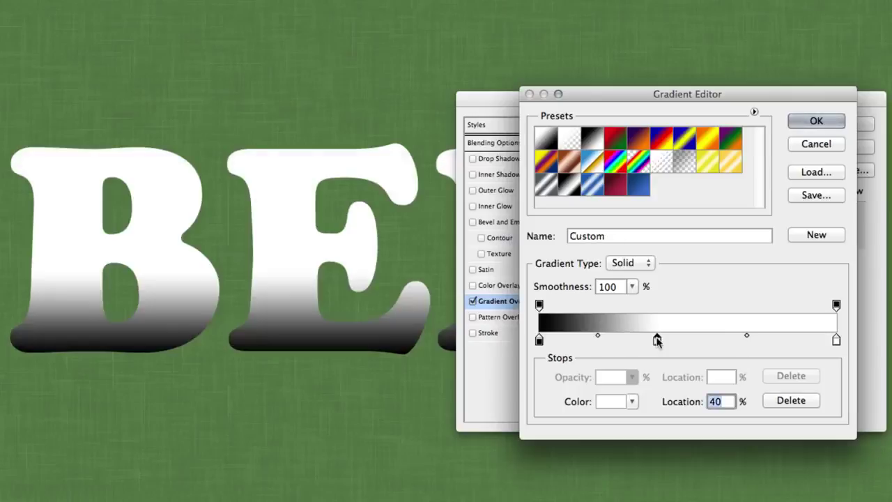
{"action": "left_click", "coordinate": [779, 341]}
{"action": "left_click_drag", "start_coordinate": [779, 340], "coordinate": [791, 341]}
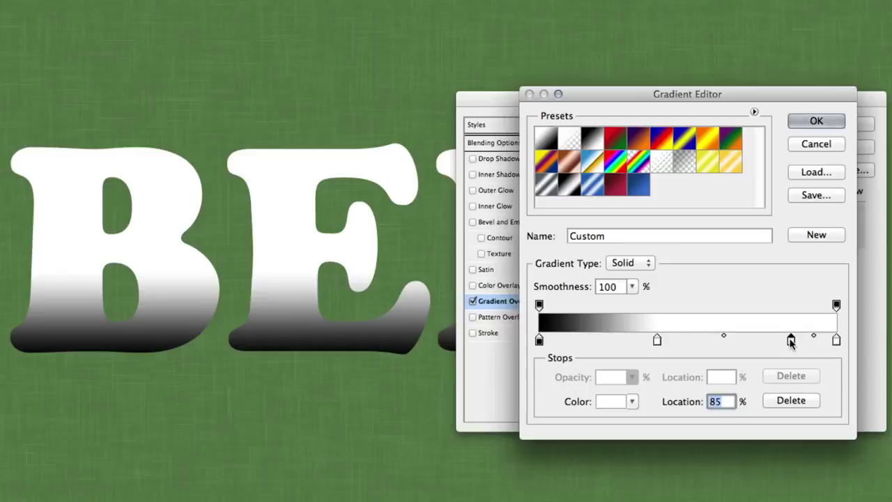
Color the gradient's 0% stop e98700 and its 40% stop ad7d03.
{"action": "double_click", "coordinate": [540, 340]}
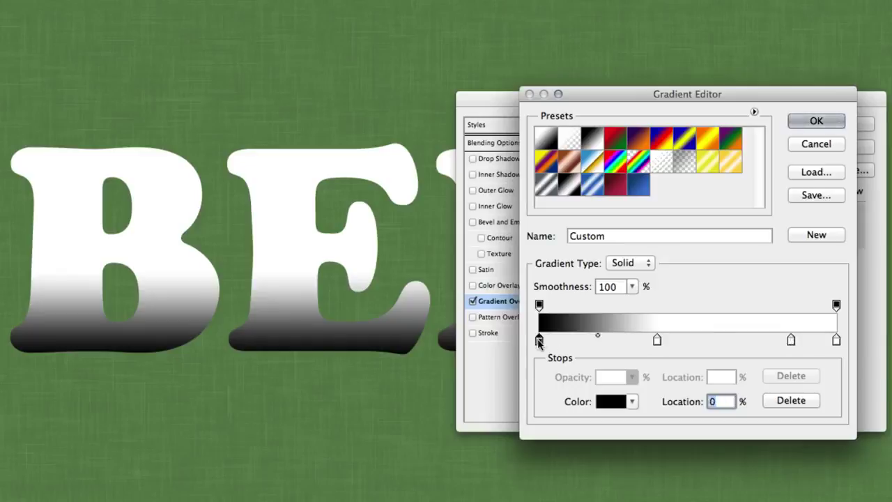
{"action": "double_click", "coordinate": [765, 367]}
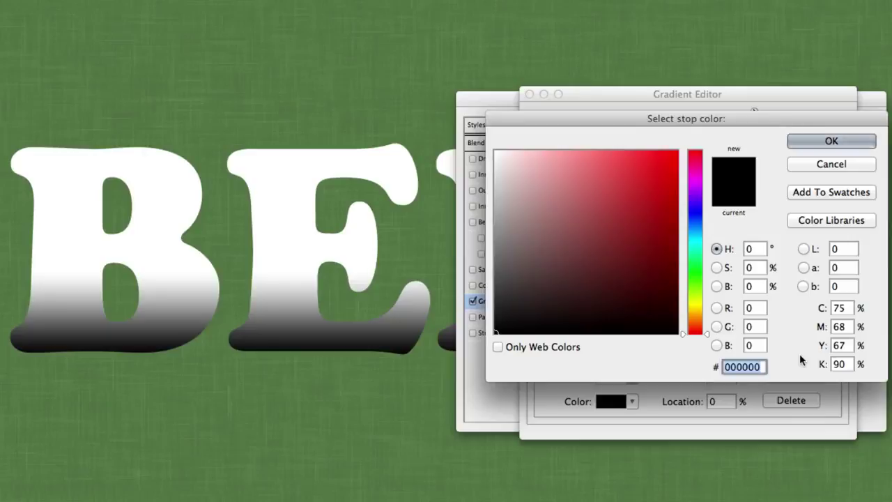
{"action": "type", "text": "e98700"}
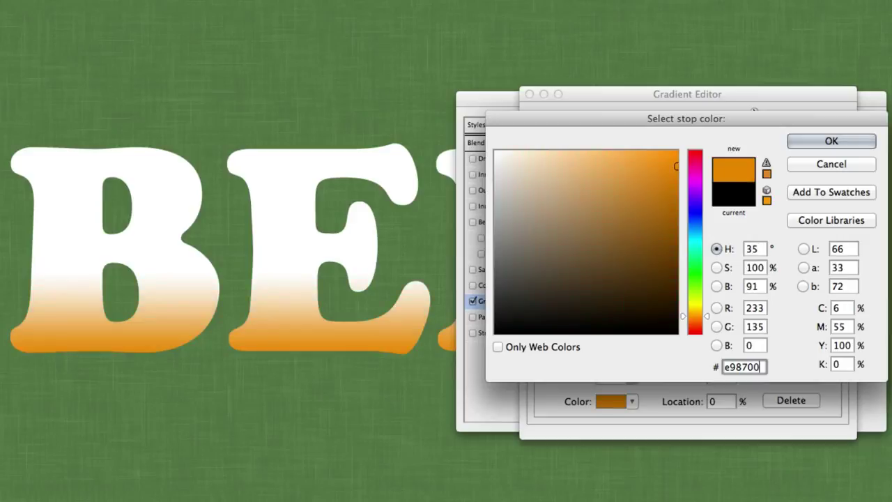
{"action": "key", "text": "Return"}
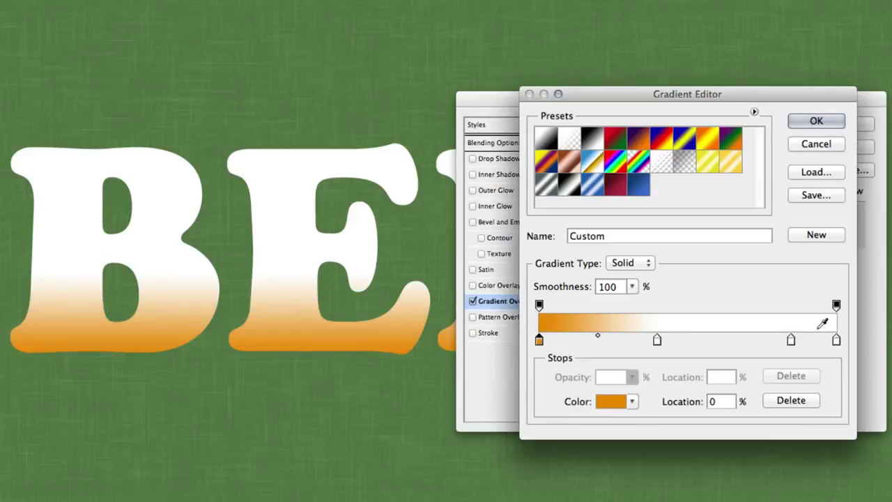
{"action": "double_click", "coordinate": [658, 340]}
{"action": "double_click", "coordinate": [735, 366]}
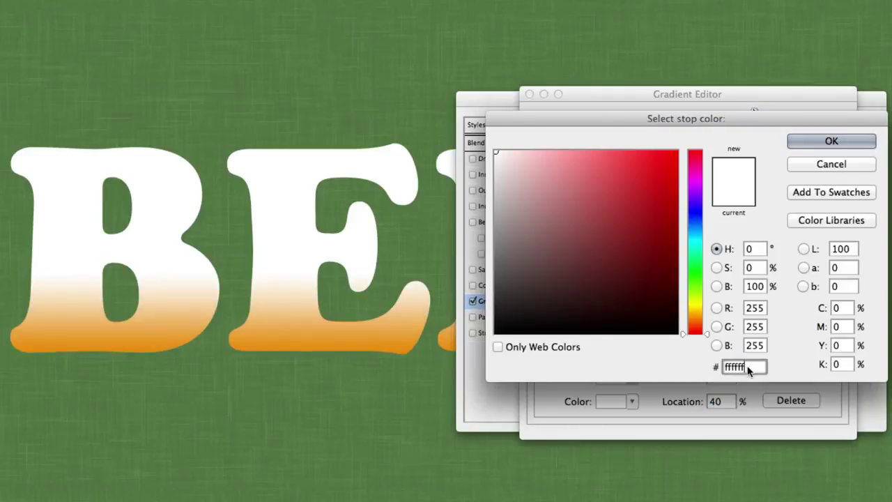
{"action": "type", "text": "ad"}
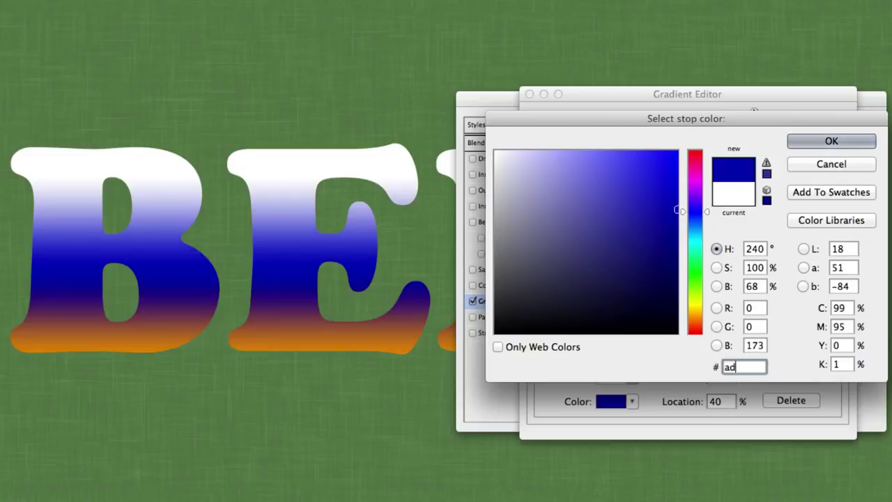
{"action": "type", "text": "7d03"}
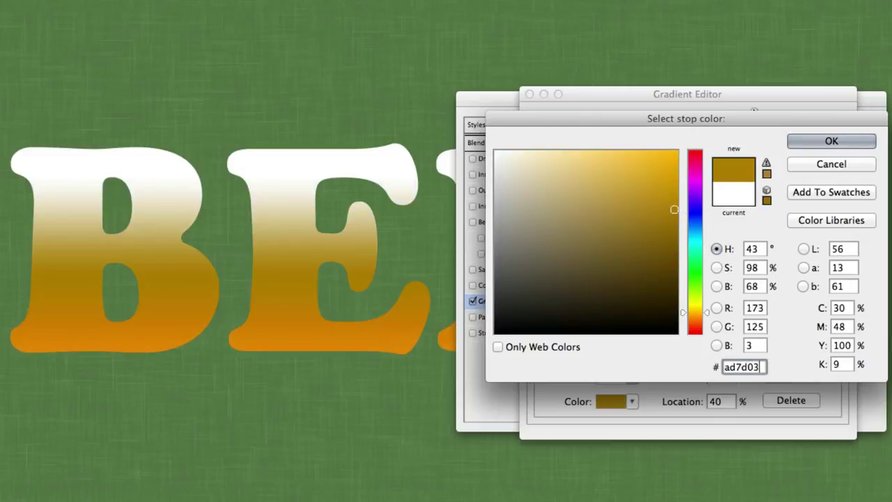
{"action": "key", "text": "Return"}
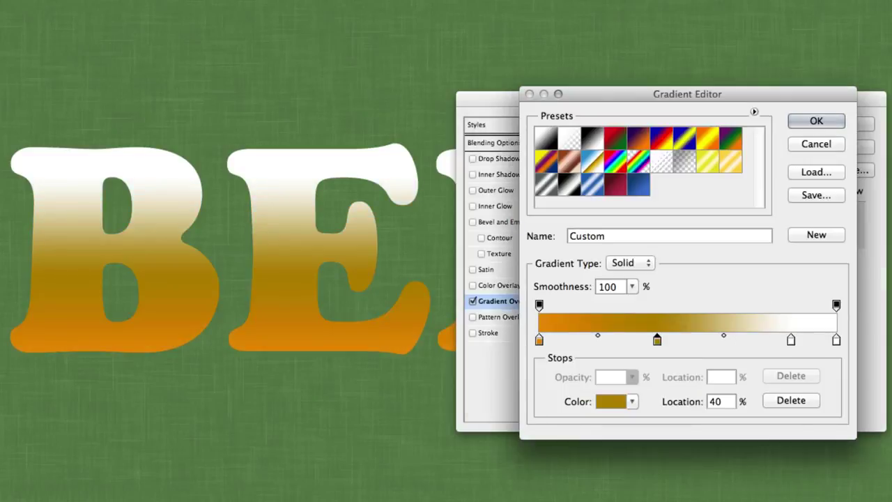
Color the gradient's 85% stop 772f02, sample the same brown for the 100% stop, and accept the gradient.
{"action": "double_click", "coordinate": [791, 341]}
{"action": "double_click", "coordinate": [750, 368]}
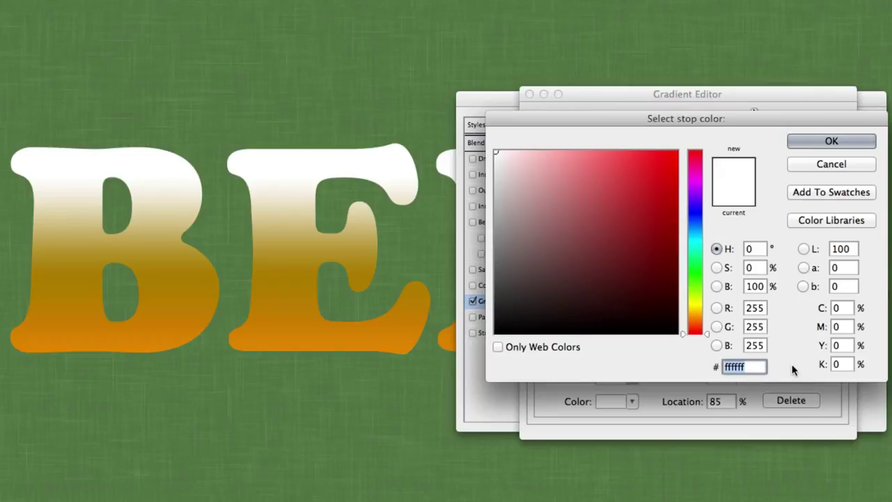
{"action": "type", "text": "77"}
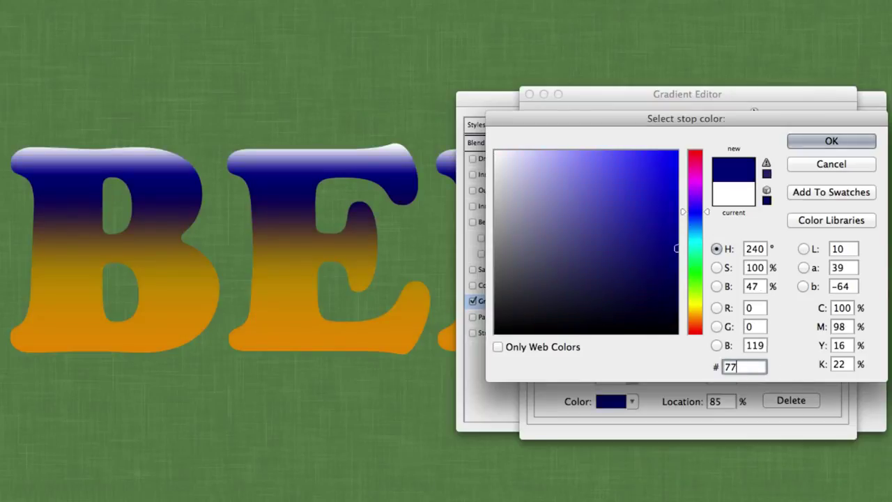
{"action": "type", "text": "2f02"}
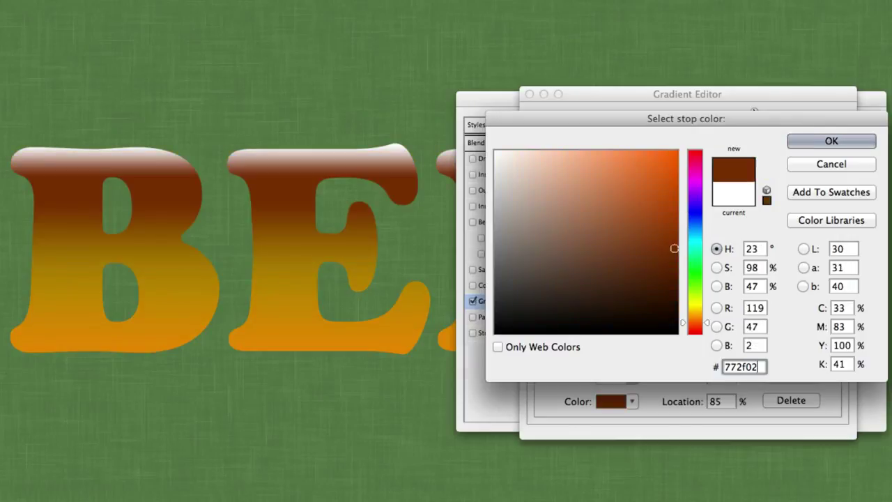
{"action": "key", "text": "Return"}
{"action": "left_click", "coordinate": [837, 341]}
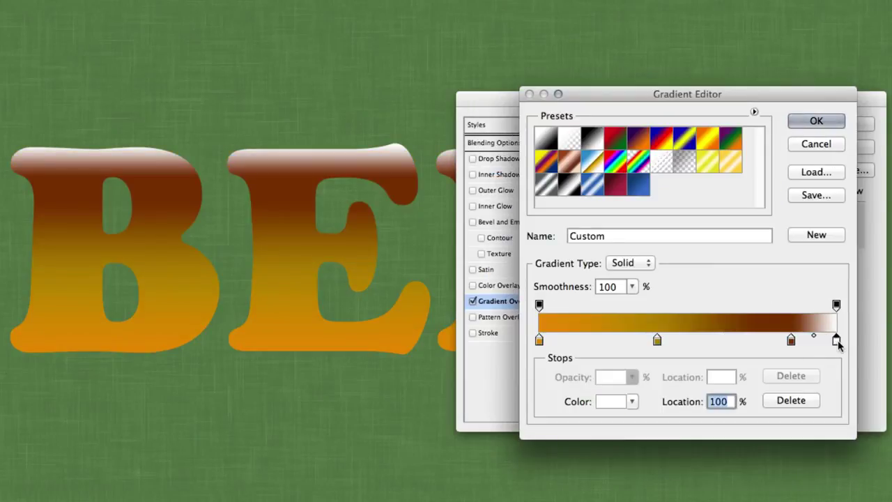
{"action": "left_click", "coordinate": [792, 320]}
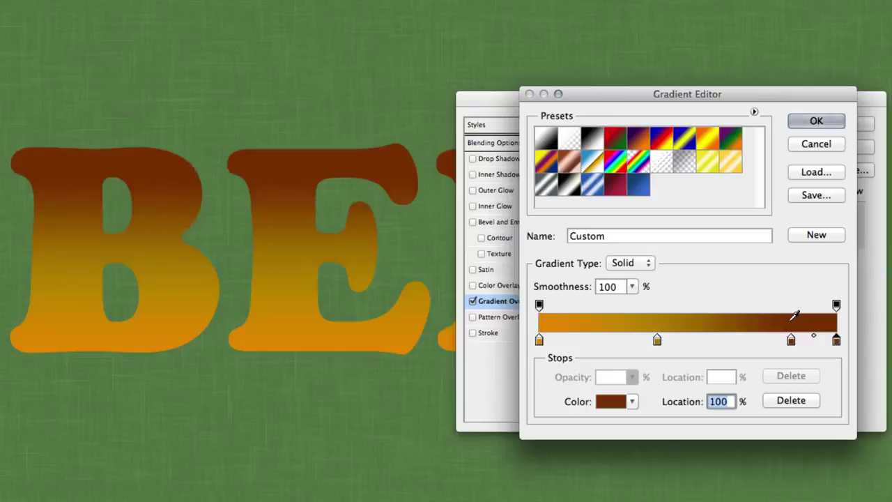
{"action": "left_click", "coordinate": [816, 122]}
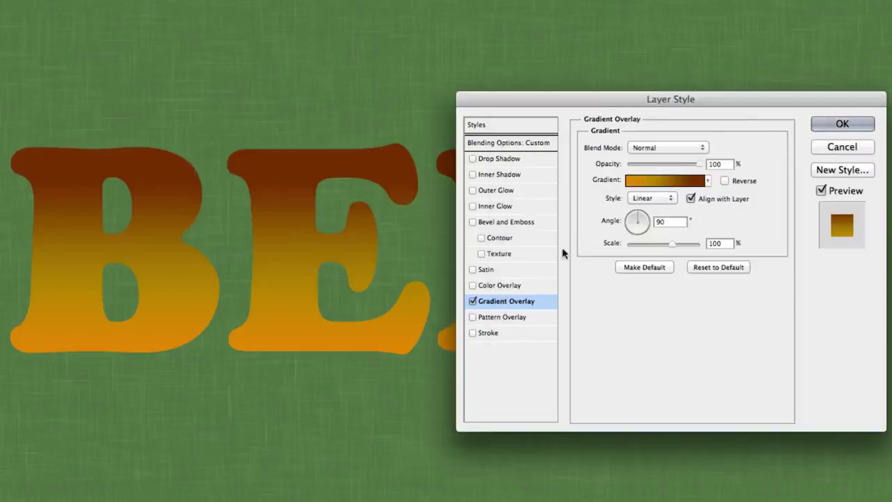
Add a Bevel and Emboss effect to the text with a size of 15 px and soften of 1 px.
{"action": "left_click", "coordinate": [531, 219]}
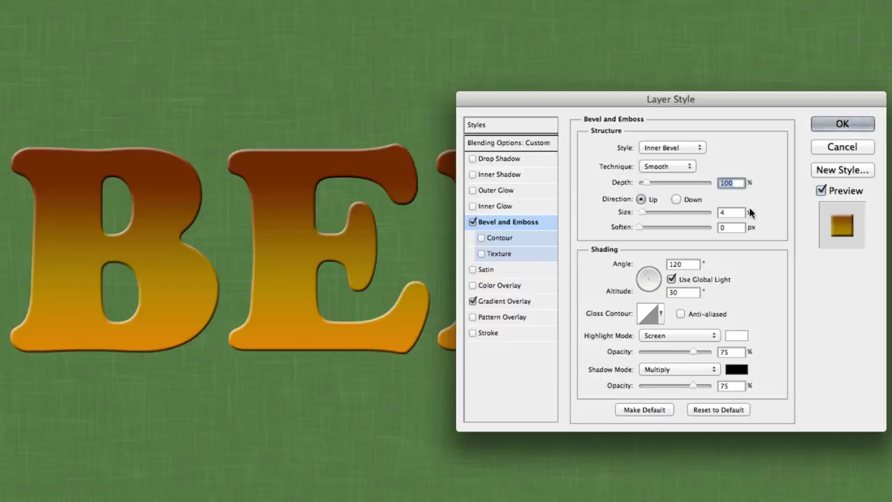
{"action": "left_click_drag", "start_coordinate": [738, 211], "coordinate": [702, 211]}
{"action": "type", "text": "15"}
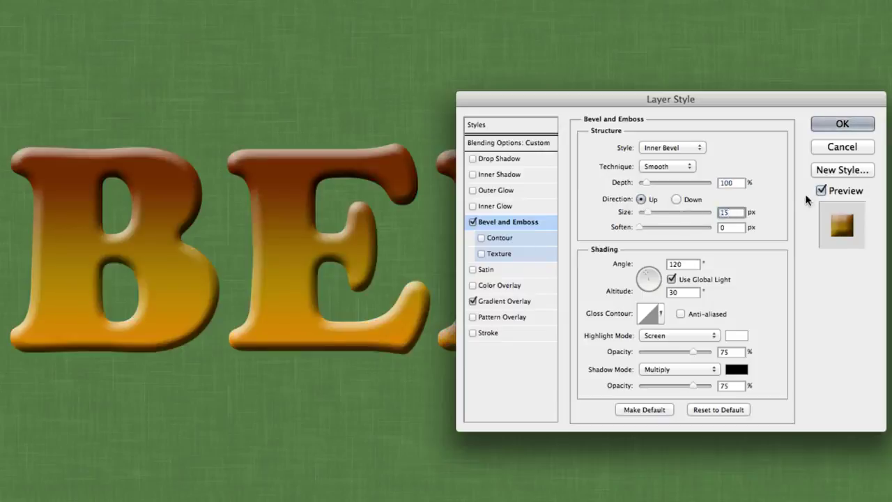
{"action": "key", "text": "Tab"}
{"action": "type", "text": "1"}
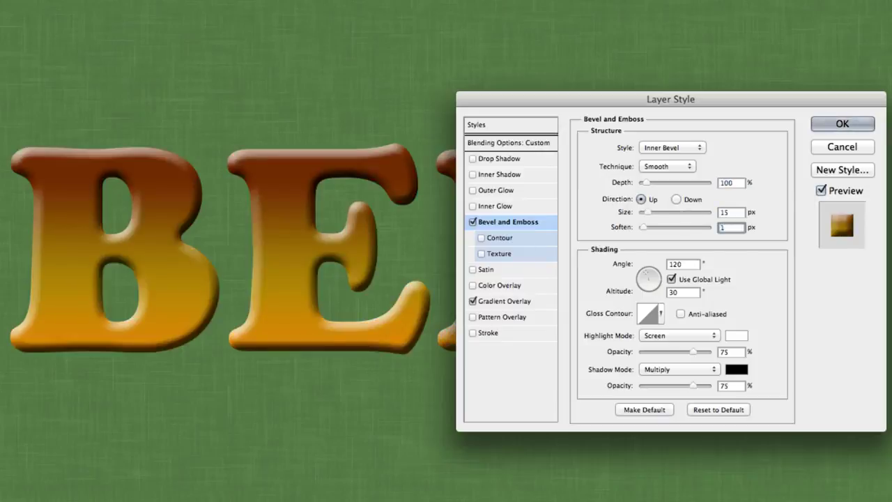
Turn off global light for the bevel, set angle -90° and altitude 35°, and choose the fourth gloss contour in the presets' second row.
{"action": "left_click", "coordinate": [700, 281]}
{"action": "left_click_drag", "start_coordinate": [693, 264], "coordinate": [659, 263]}
{"action": "type", "text": "-90"}
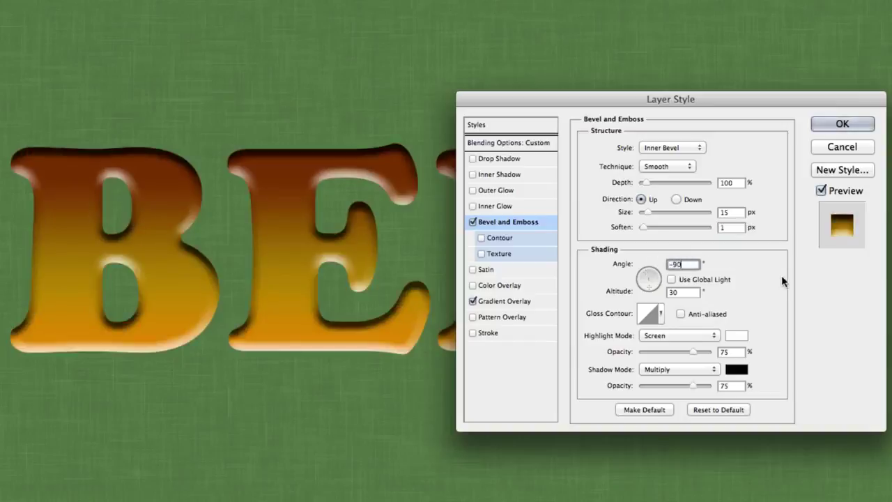
{"action": "key", "text": "Tab"}
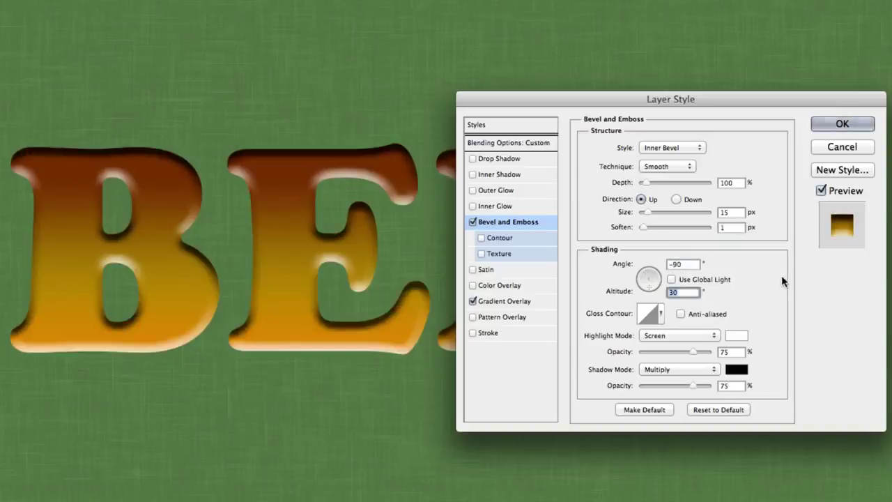
{"action": "type", "text": "35"}
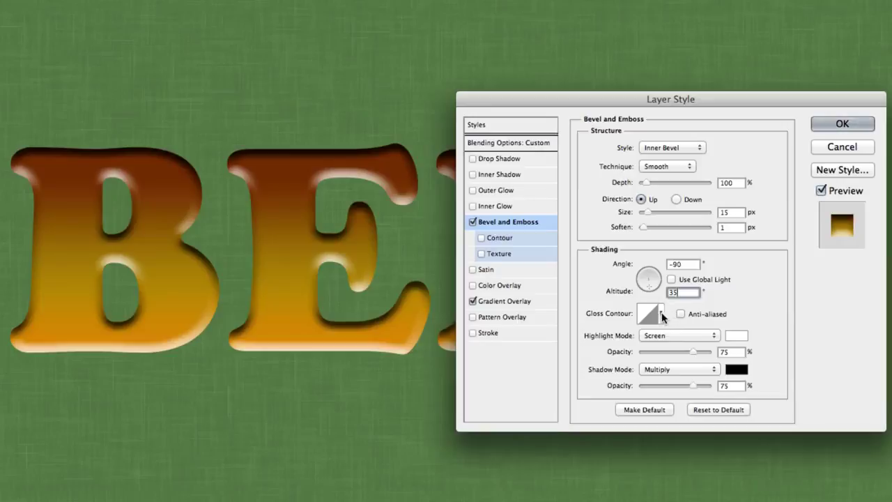
{"action": "left_click", "coordinate": [662, 315]}
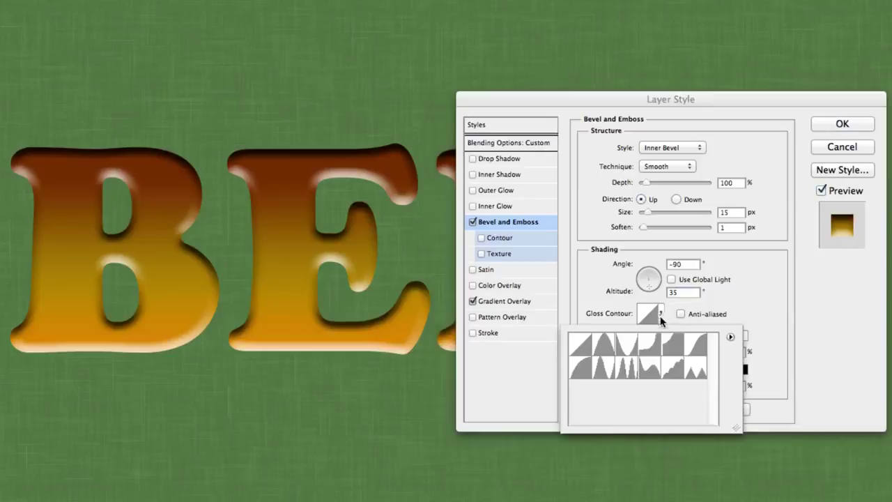
{"action": "left_click", "coordinate": [650, 369]}
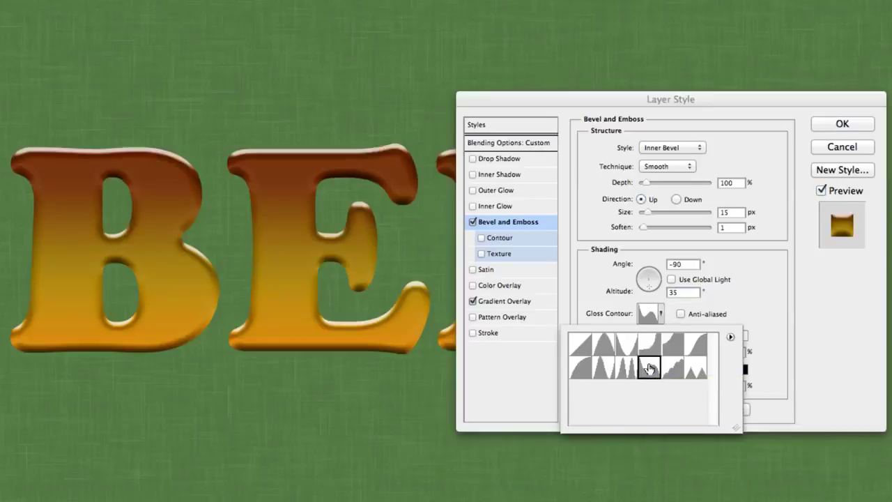
Anti-alias the bevel's gloss contour and set its highlight opacity to 65%.
{"action": "left_click", "coordinate": [681, 315]}
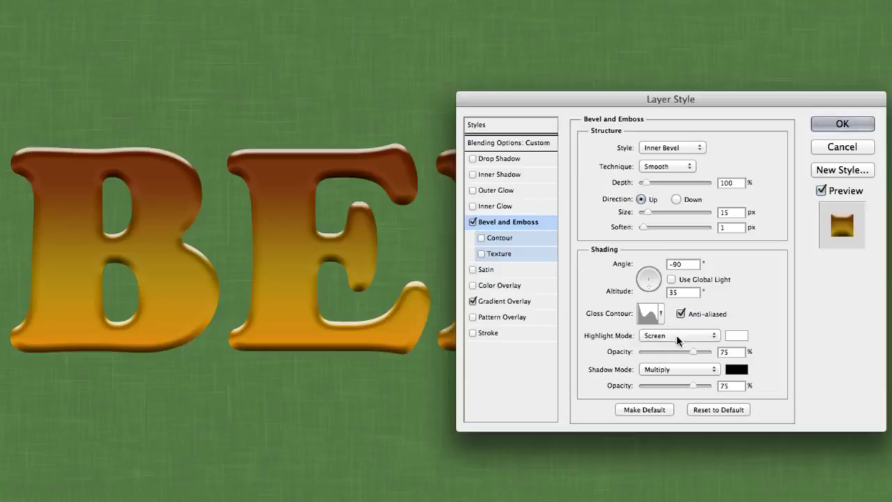
{"action": "left_click_drag", "start_coordinate": [736, 351], "coordinate": [706, 349]}
{"action": "type", "text": "65"}
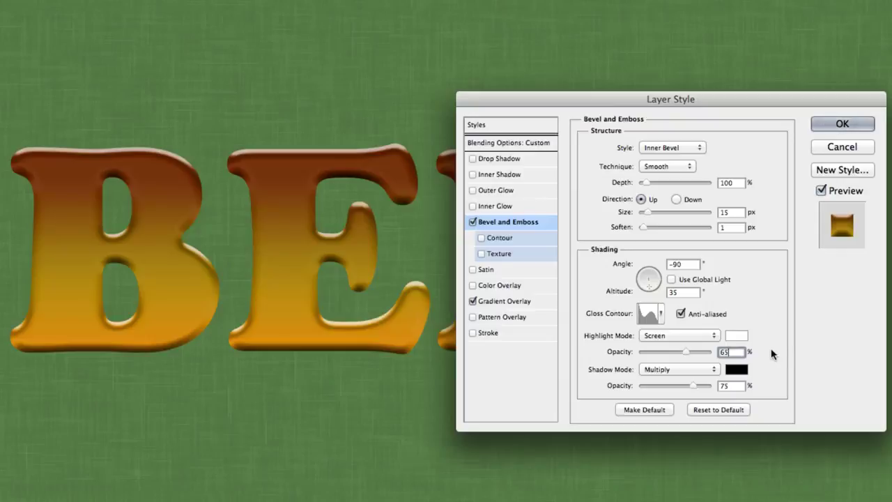
Set the bevel's shadow mode to Screen with a white color and 100% opacity.
{"action": "left_click", "coordinate": [694, 370]}
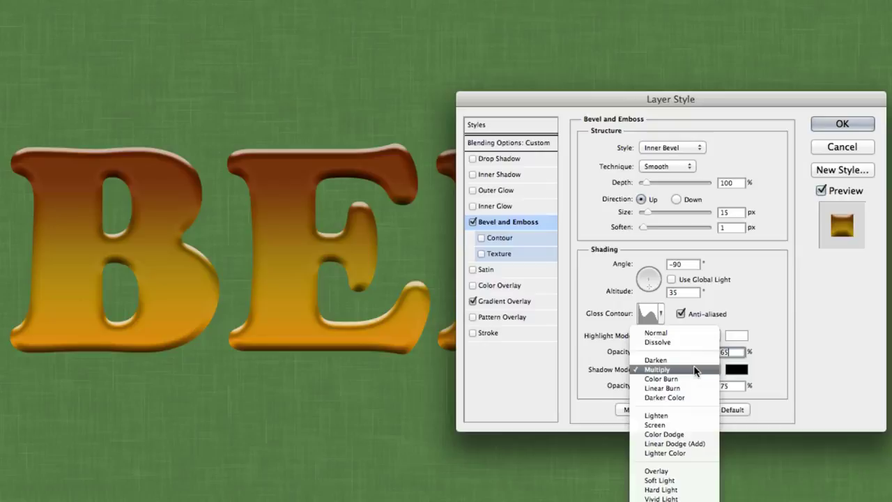
{"action": "left_click", "coordinate": [687, 426]}
{"action": "left_click", "coordinate": [736, 370]}
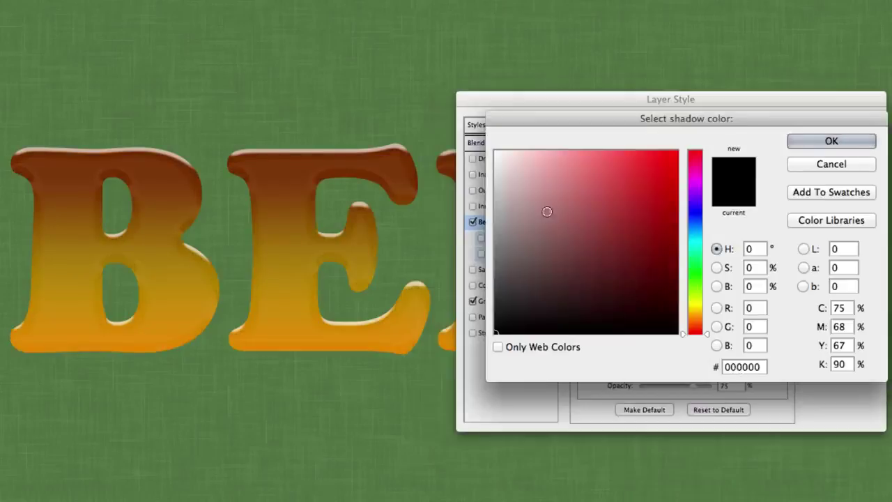
{"action": "left_click_drag", "start_coordinate": [547, 211], "coordinate": [467, 137]}
{"action": "key", "text": "Return"}
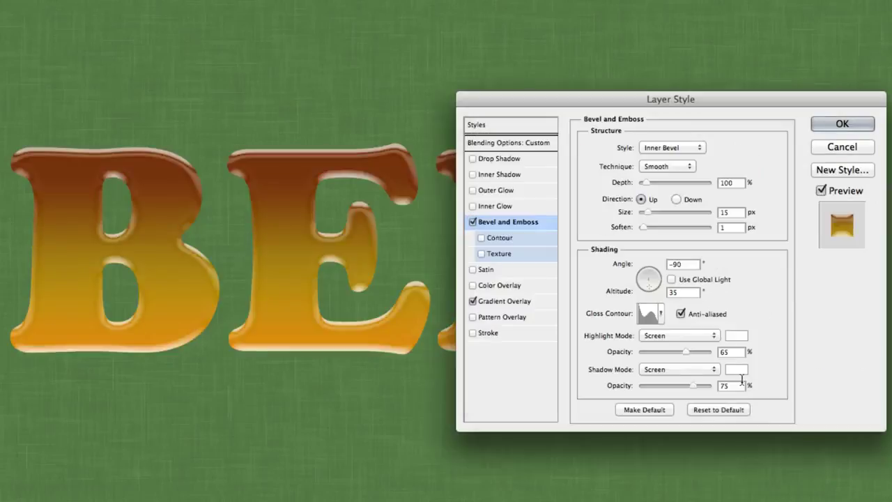
{"action": "left_click_drag", "start_coordinate": [694, 386], "coordinate": [711, 385]}
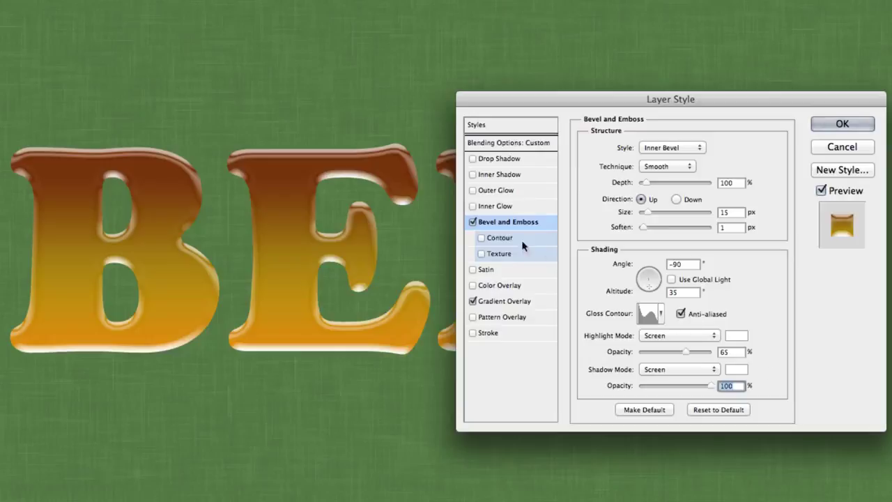
Enable the bevel's Contour option with the Rolling Slope - Descending preset and anti-aliasing.
{"action": "left_click", "coordinate": [499, 238]}
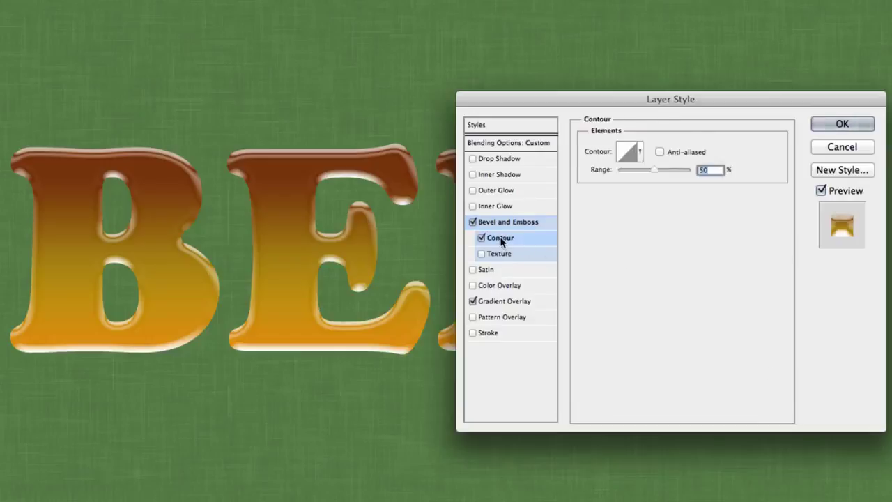
{"action": "left_click", "coordinate": [640, 152]}
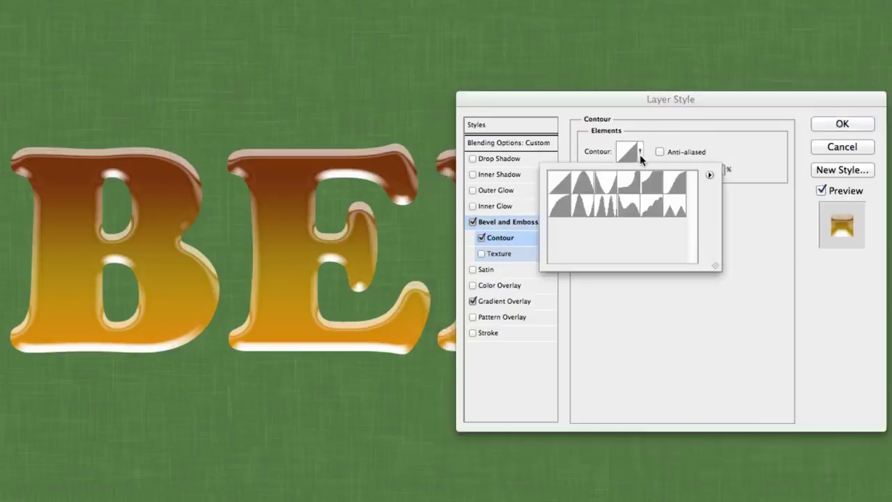
{"action": "left_click", "coordinate": [626, 206]}
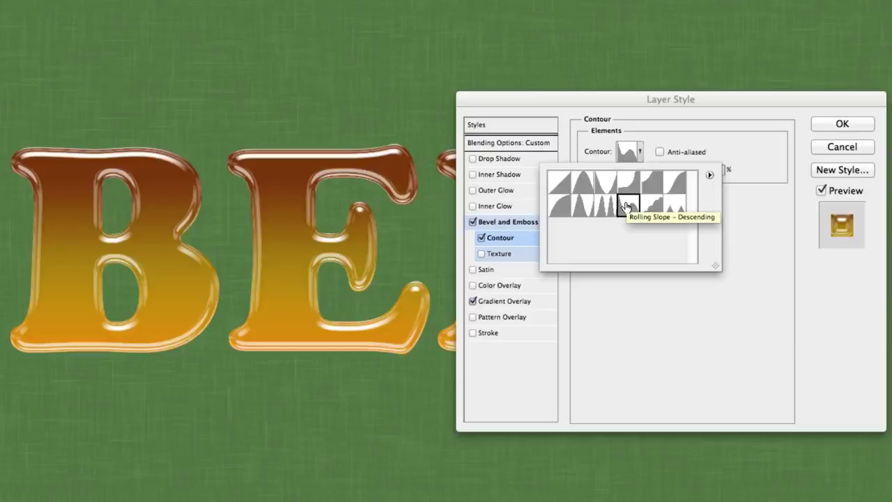
{"action": "left_click", "coordinate": [662, 154]}
{"action": "left_click", "coordinate": [659, 153]}
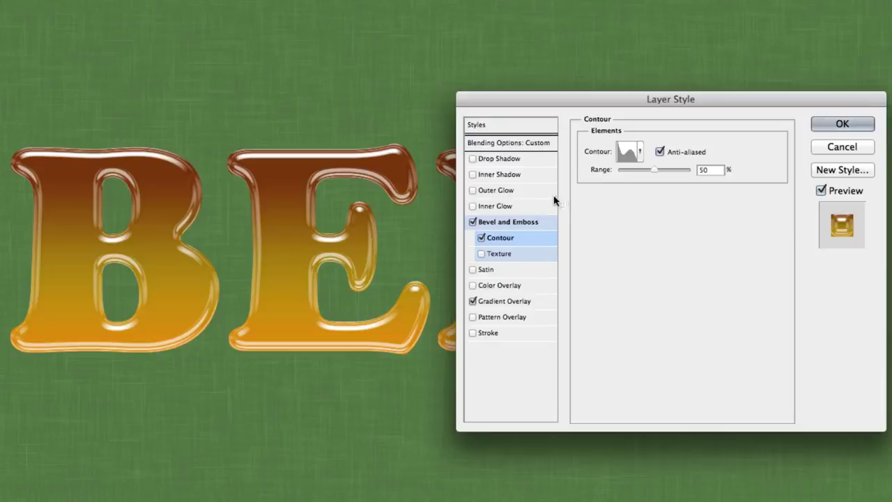
Add an Inner Glow to the text in Overlay mode at 90% opacity with white ffffff.
{"action": "left_click", "coordinate": [505, 206]}
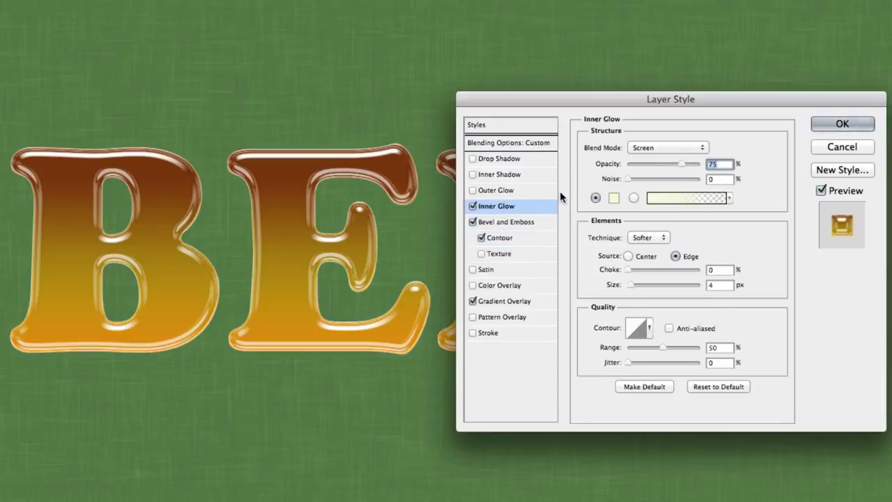
{"action": "left_click", "coordinate": [650, 152]}
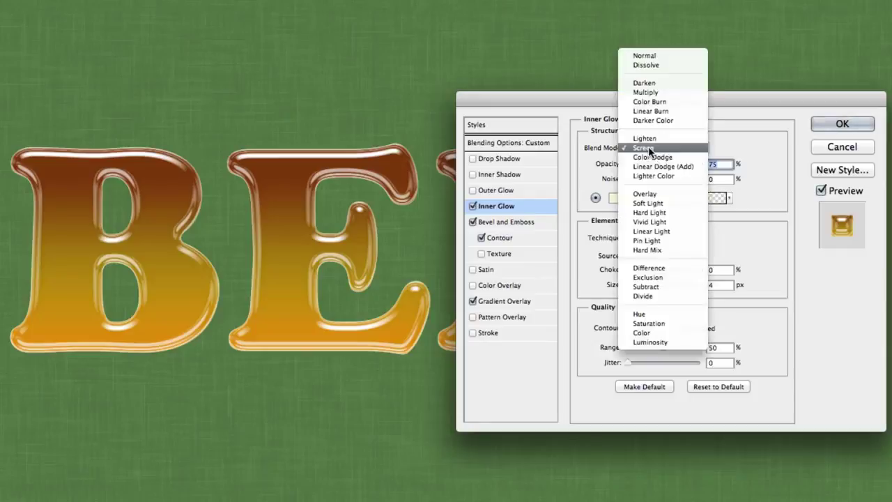
{"action": "left_click", "coordinate": [657, 198]}
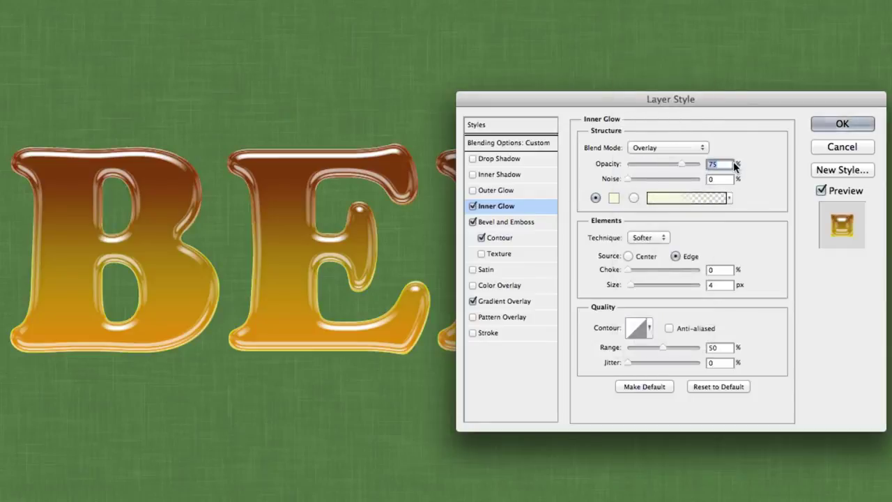
{"action": "type", "text": "50"}
{"action": "left_click", "coordinate": [613, 201]}
{"action": "left_click_drag", "start_coordinate": [583, 213], "coordinate": [495, 148]}
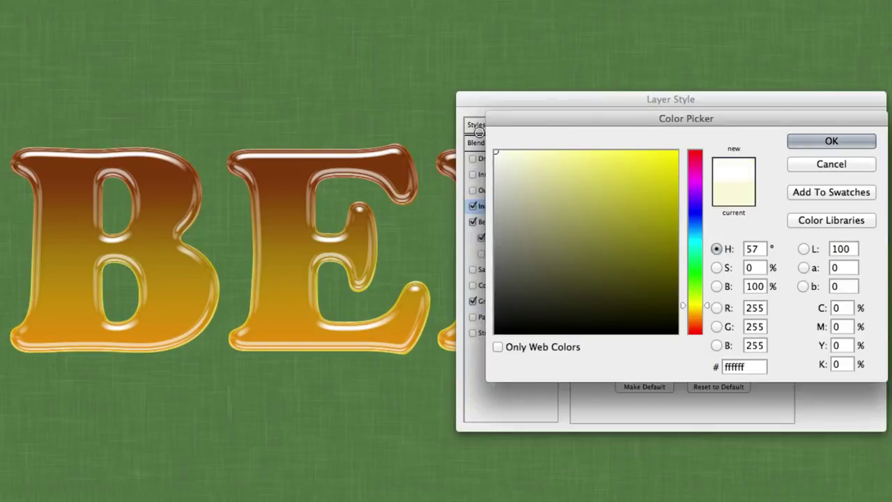
{"action": "key", "text": "Return"}
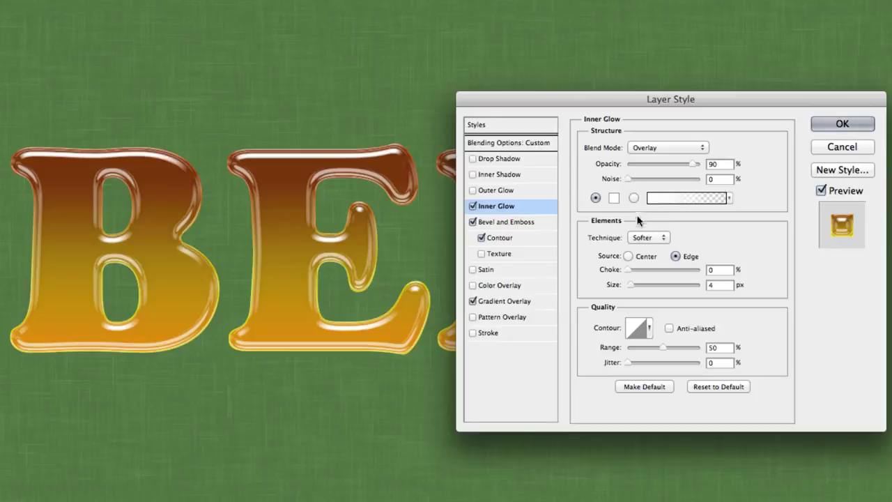
Make the inner glow start from the center with a size of 80 px.
{"action": "left_click", "coordinate": [629, 257]}
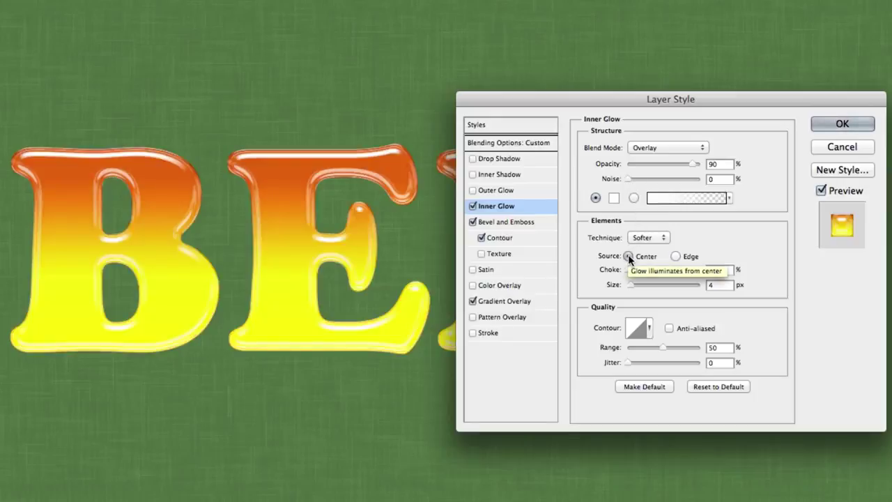
{"action": "left_click", "coordinate": [716, 285]}
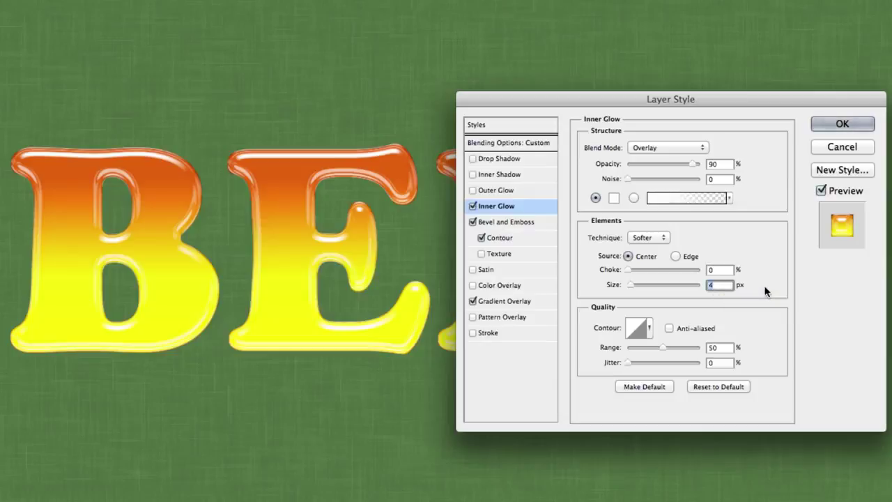
{"action": "type", "text": "80"}
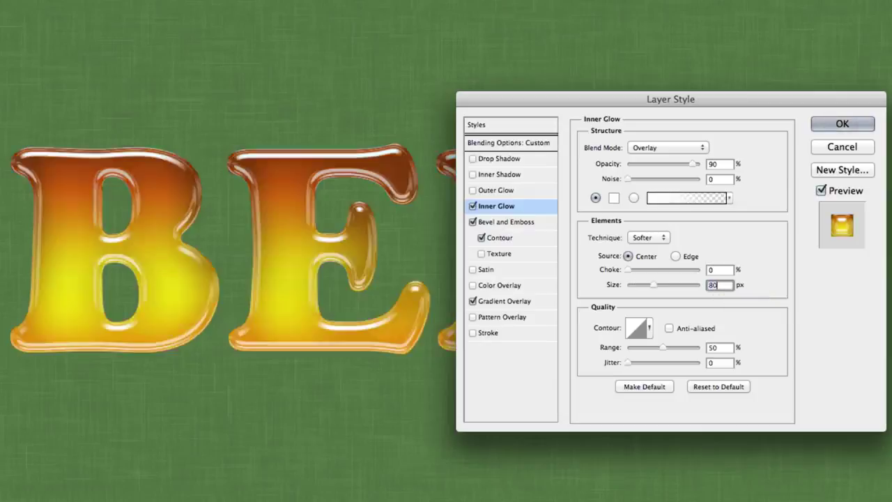
Add an Inner Shadow to the text in Color Burn mode at 55% opacity.
{"action": "left_click", "coordinate": [507, 175]}
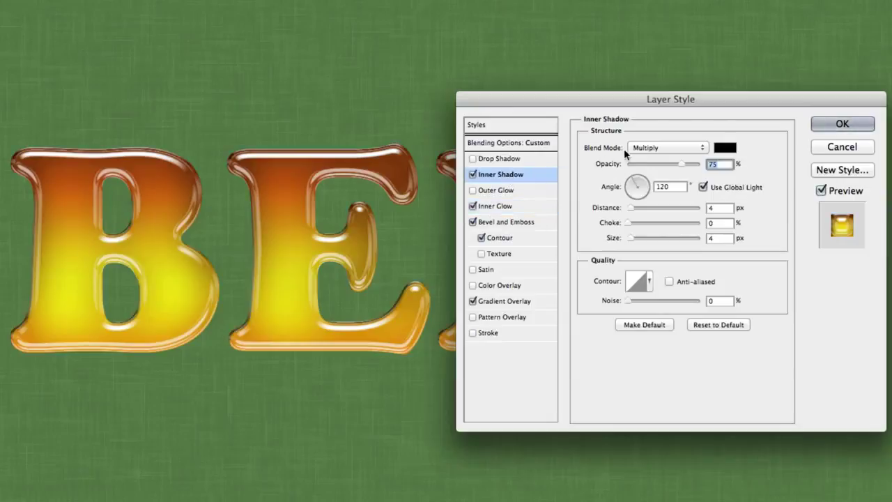
{"action": "left_click", "coordinate": [647, 147]}
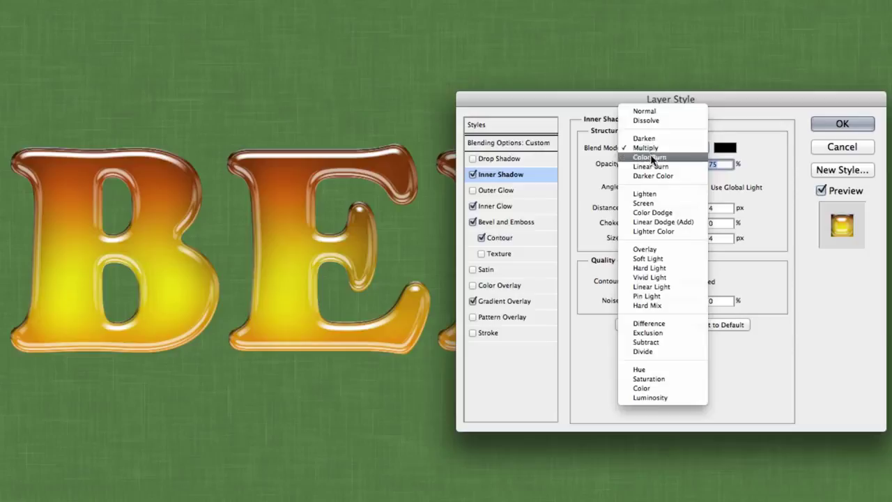
{"action": "left_click", "coordinate": [650, 156]}
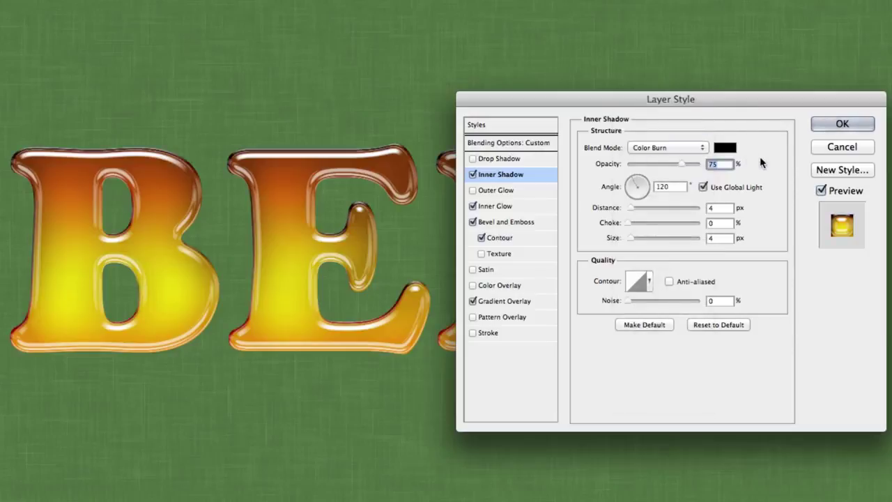
{"action": "type", "text": "55"}
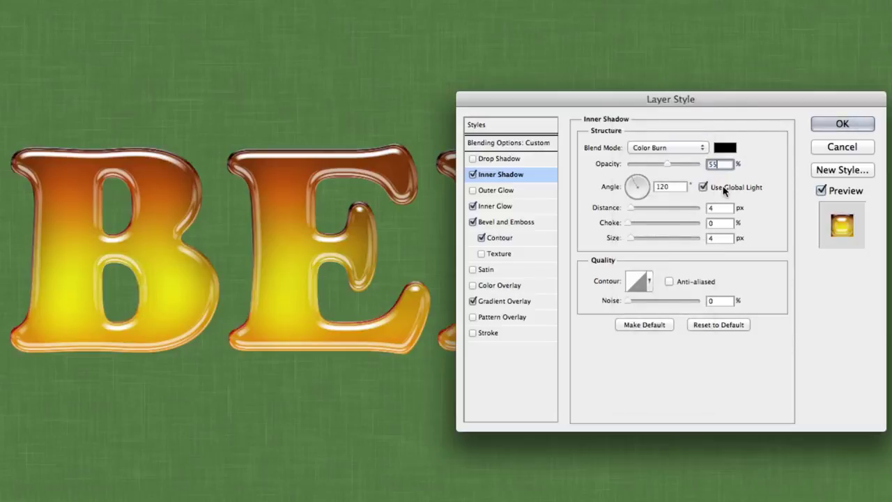
Turn off global light for the inner shadow and set angle 180°, distance 0 px and size 20 px.
{"action": "left_click", "coordinate": [723, 188]}
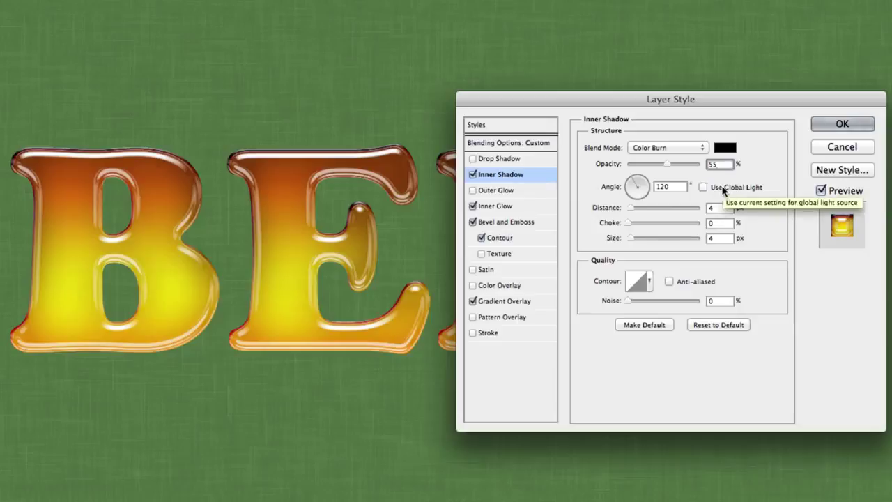
{"action": "double_click", "coordinate": [673, 186]}
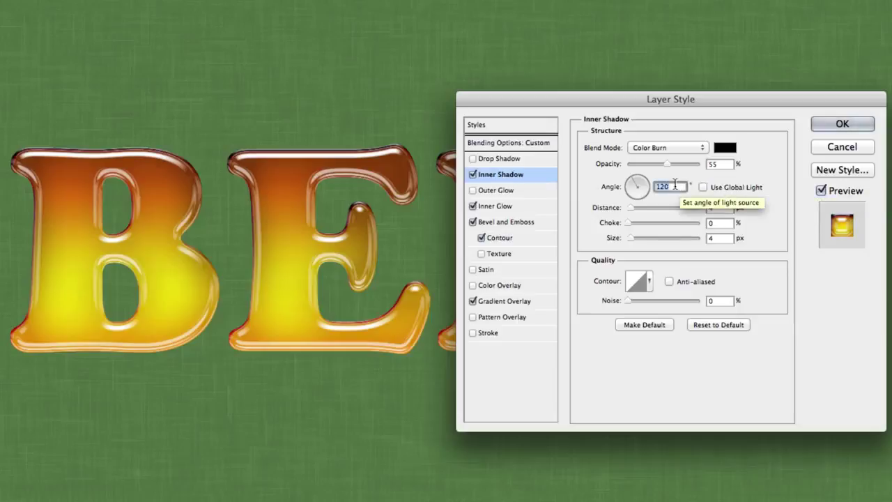
{"action": "type", "text": "180"}
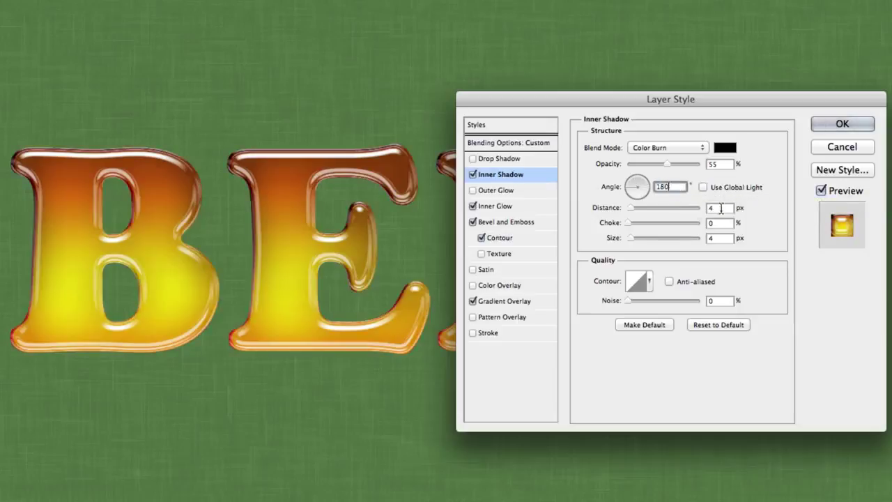
{"action": "double_click", "coordinate": [714, 207]}
{"action": "type", "text": "0"}
{"action": "double_click", "coordinate": [720, 236]}
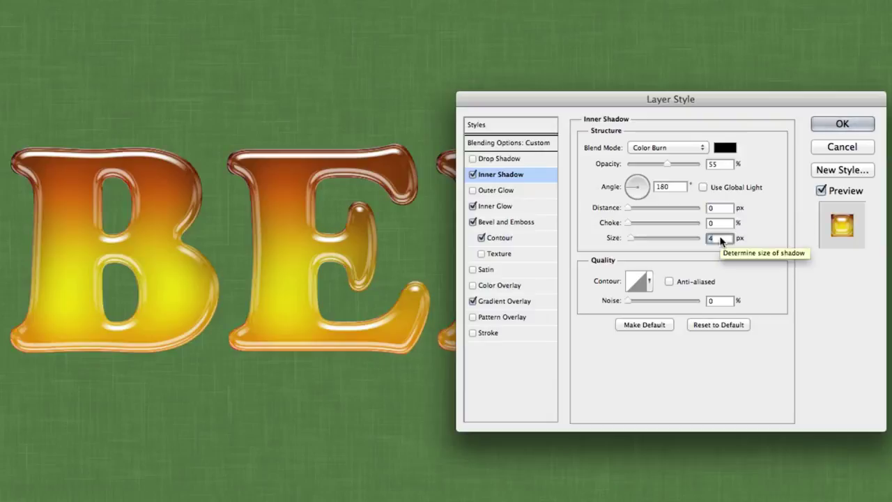
{"action": "type", "text": "20"}
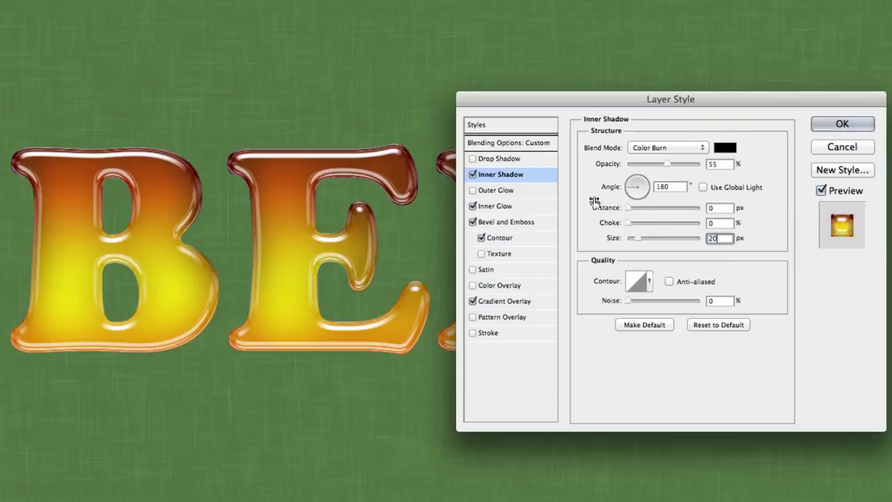
Add a Drop Shadow at 20% opacity with global light off and an angle of 90°.
{"action": "left_click", "coordinate": [499, 159]}
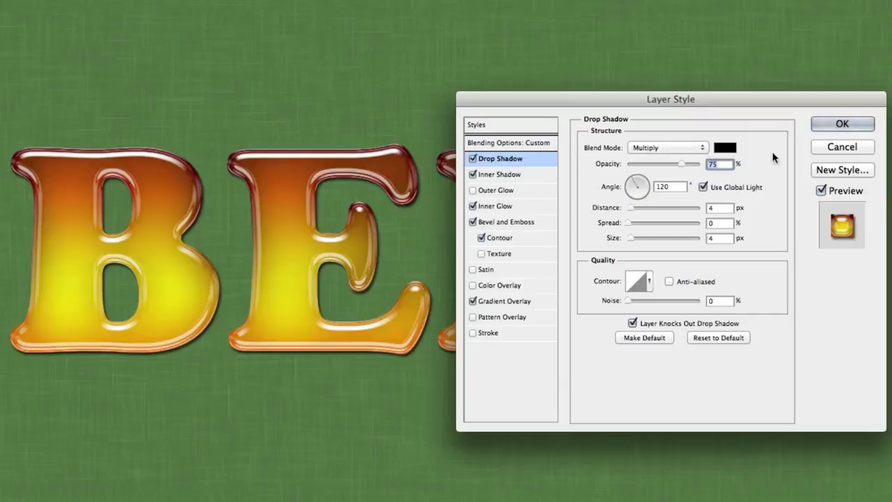
{"action": "type", "text": "20"}
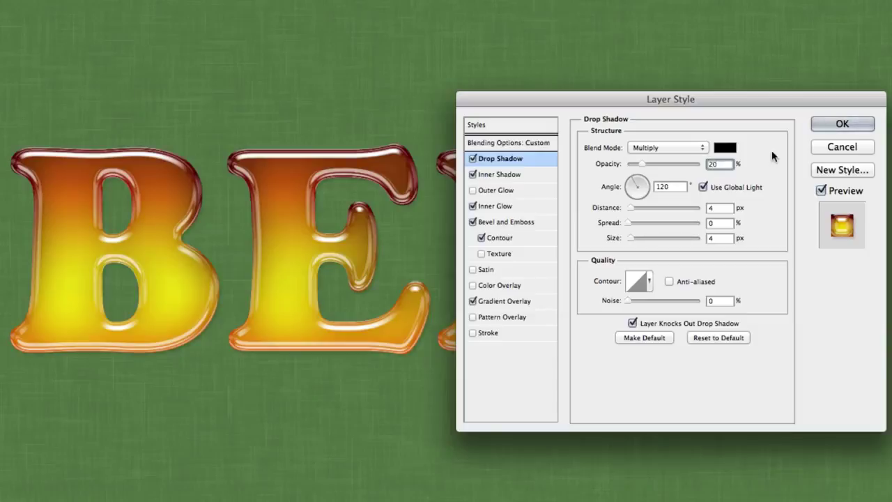
{"action": "left_click", "coordinate": [729, 186]}
{"action": "double_click", "coordinate": [671, 187]}
{"action": "type", "text": "90"}
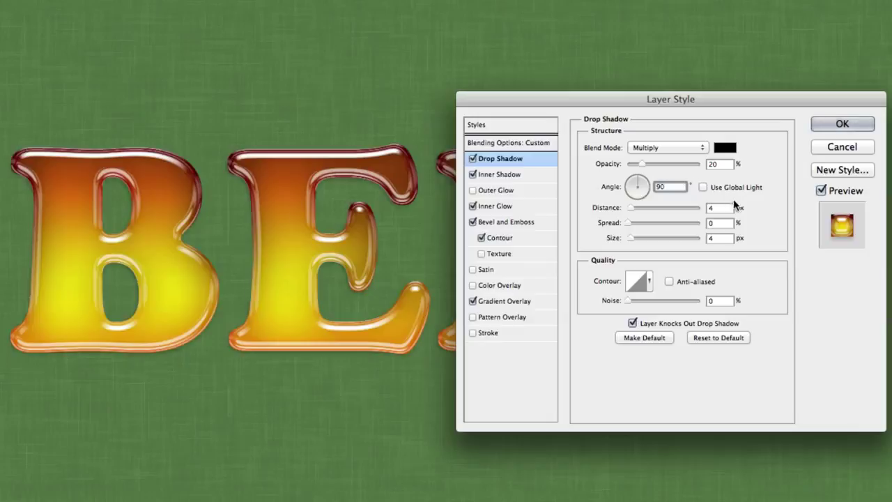
Set the drop shadow's distance to 8 px and accept the layer style.
{"action": "key", "text": "Tab"}
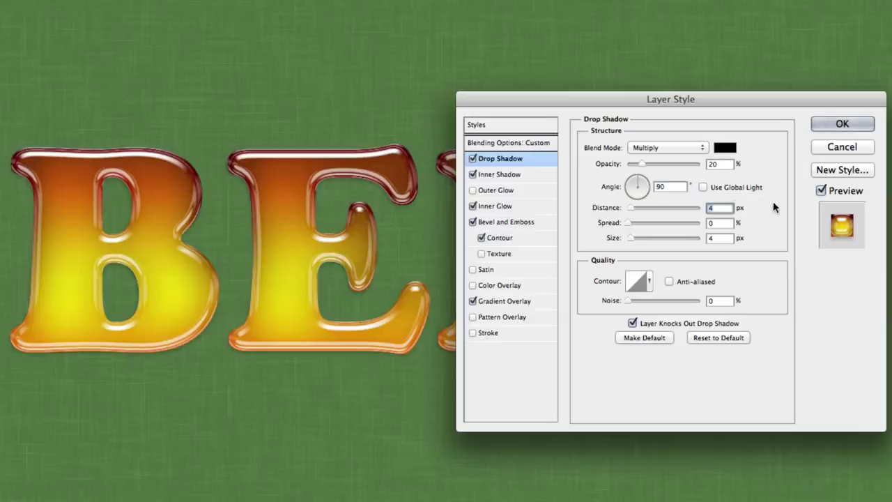
{"action": "type", "text": "8"}
{"action": "key", "text": "Tab"}
{"action": "key", "text": "Tab"}
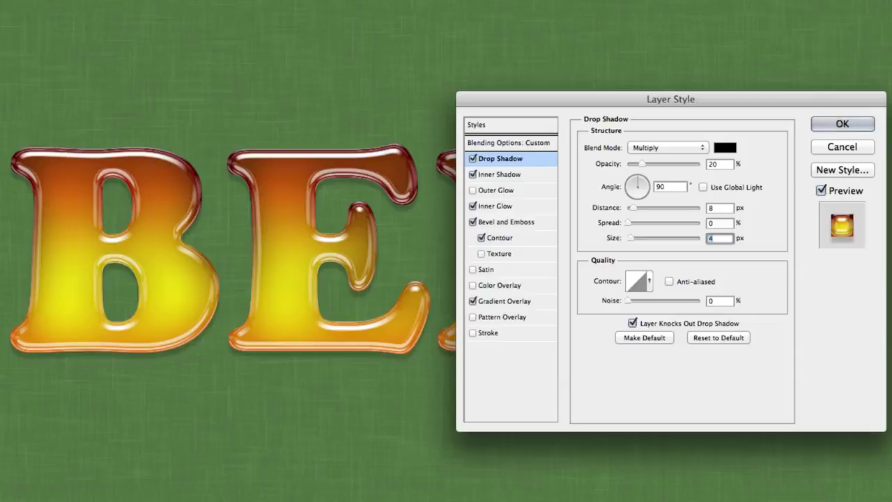
{"action": "key", "text": "Return"}
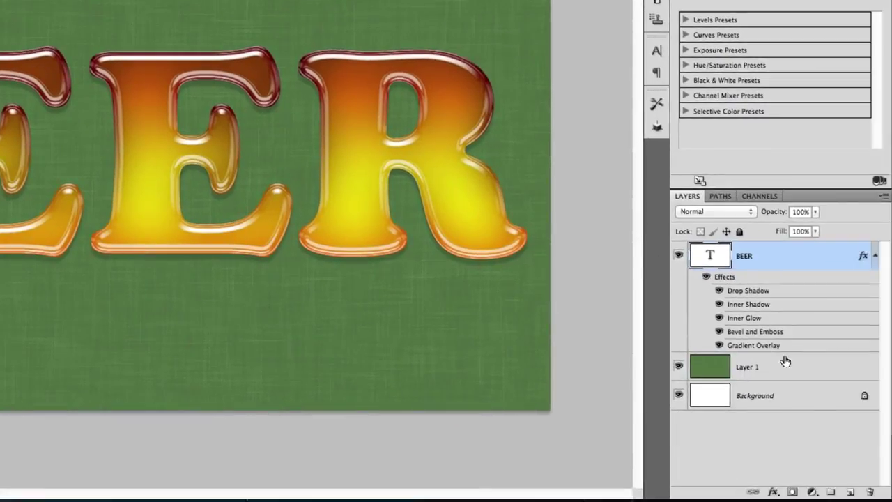
Create a new layer above the BEER text and fill it with black.
{"action": "left_click", "coordinate": [849, 492]}
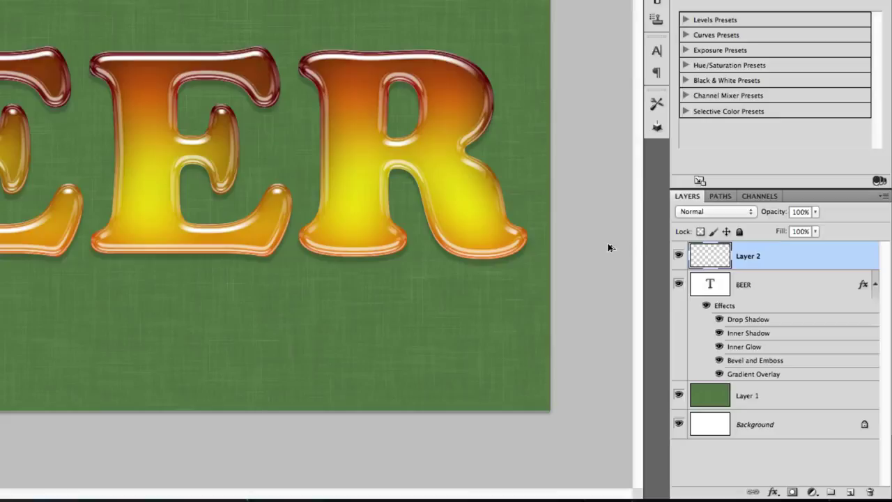
{"action": "key", "text": "alt+BackSpace"}
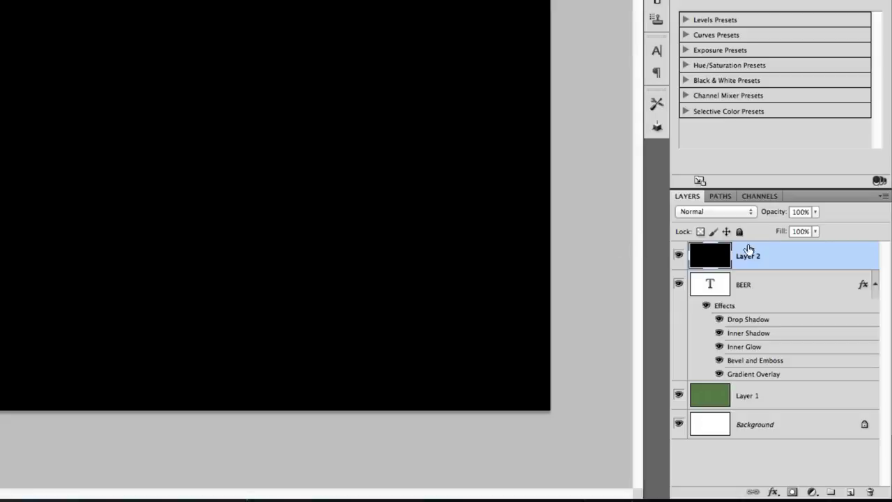
Clip the black layer to the BEER text and apply a Mezzotint filter of type Medium Dots.
{"action": "right_click", "coordinate": [785, 256]}
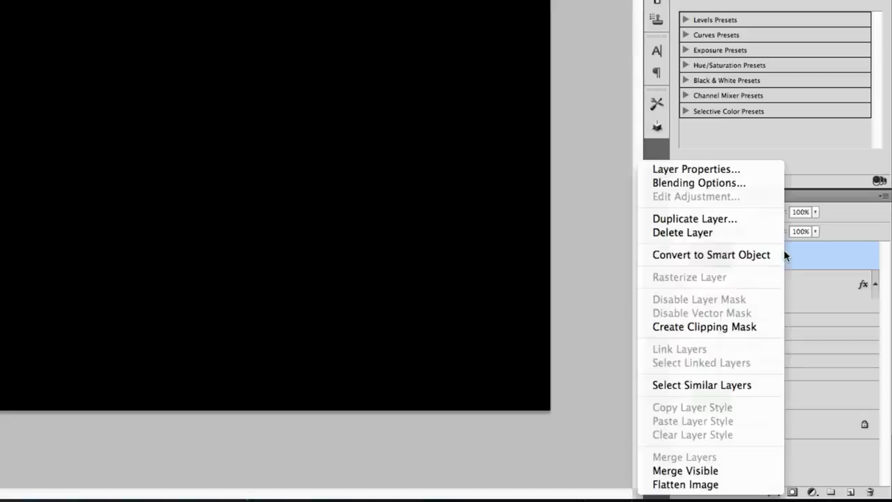
{"action": "left_click", "coordinate": [770, 327]}
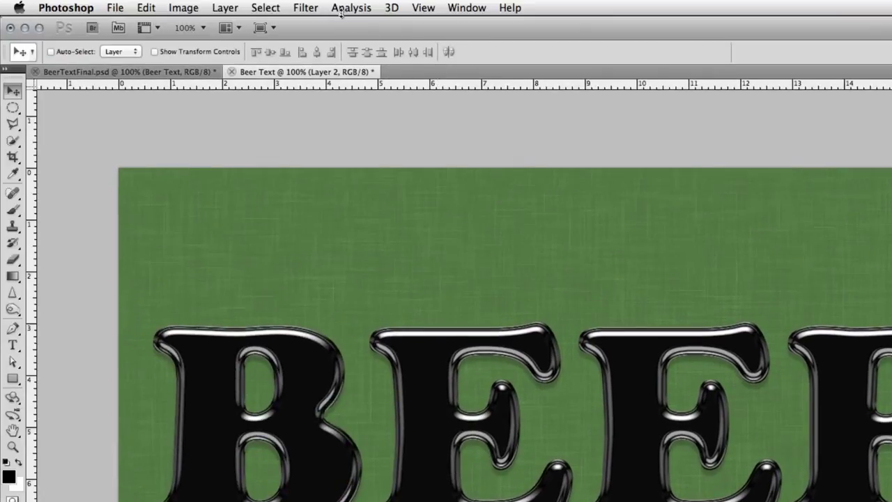
{"action": "left_click", "coordinate": [306, 5]}
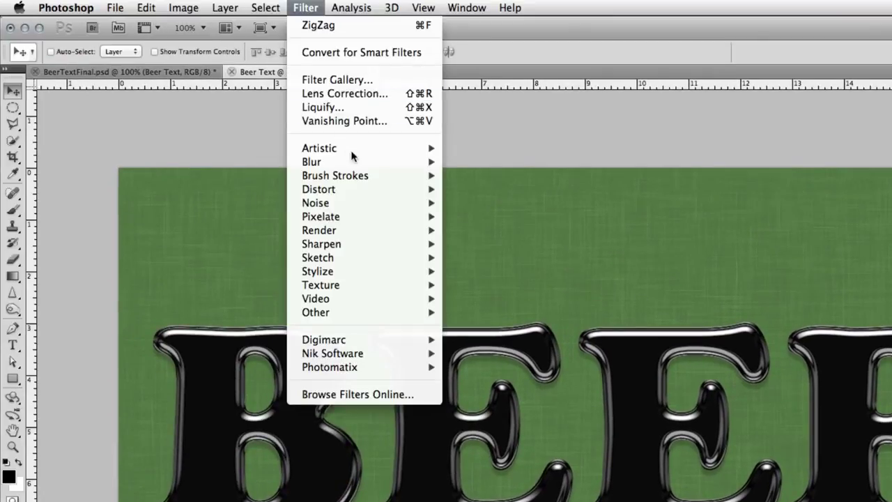
{"action": "mouse_move", "coordinate": [383, 216]}
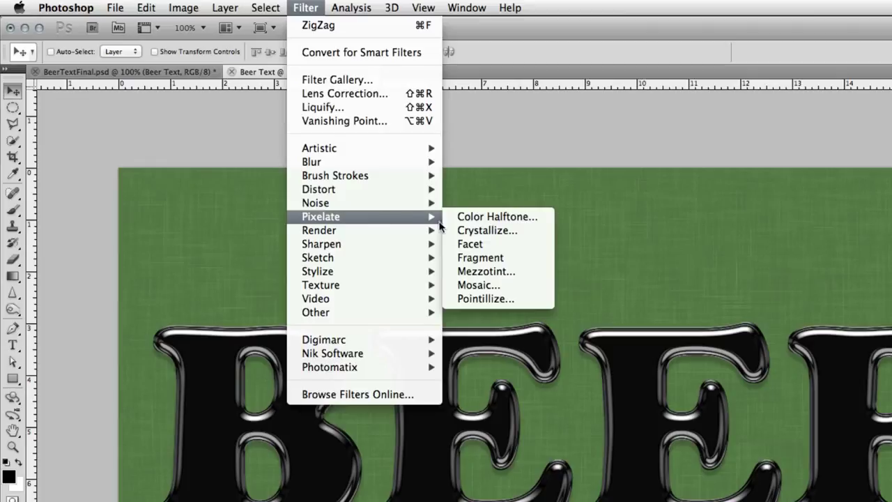
{"action": "left_click", "coordinate": [489, 272]}
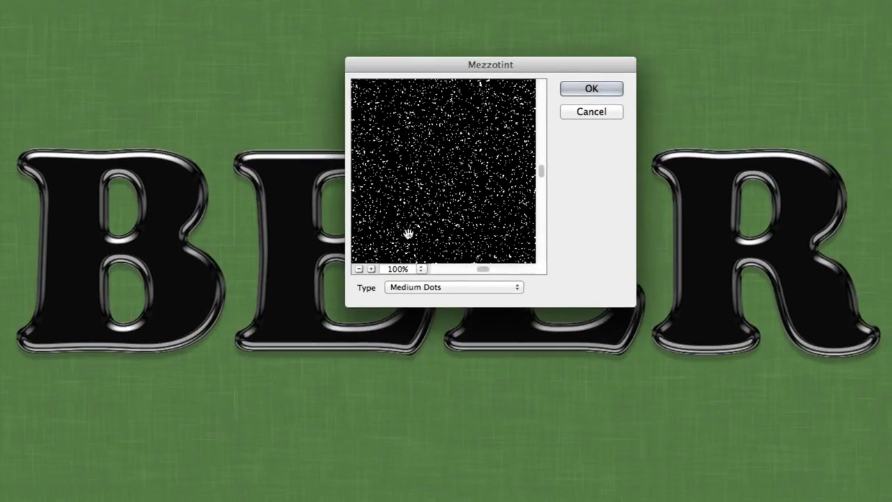
{"action": "left_click", "coordinate": [443, 286]}
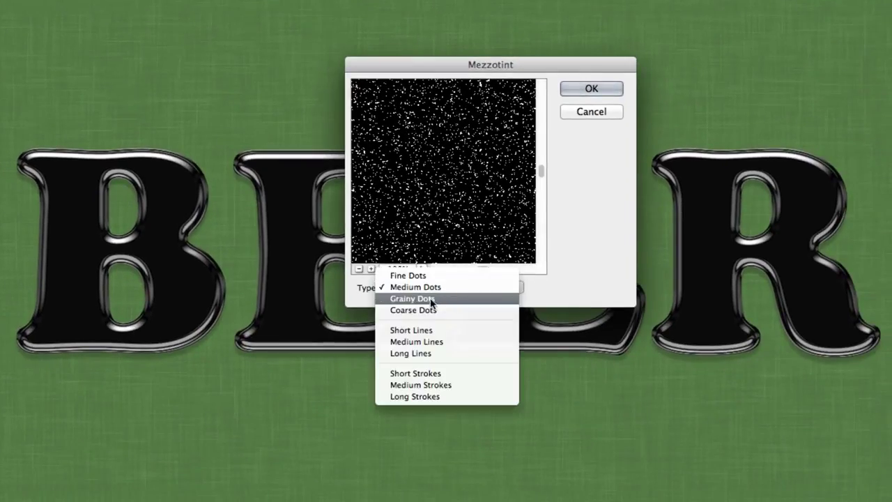
{"action": "left_click", "coordinate": [461, 288]}
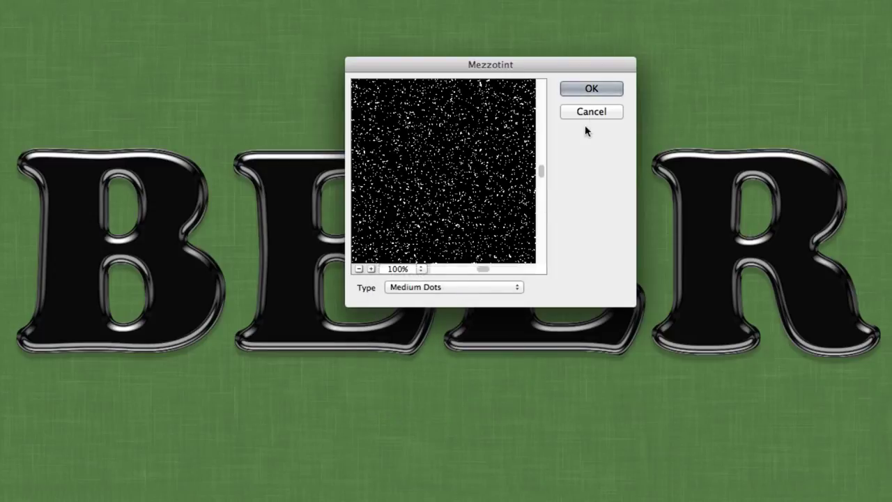
{"action": "left_click", "coordinate": [612, 89]}
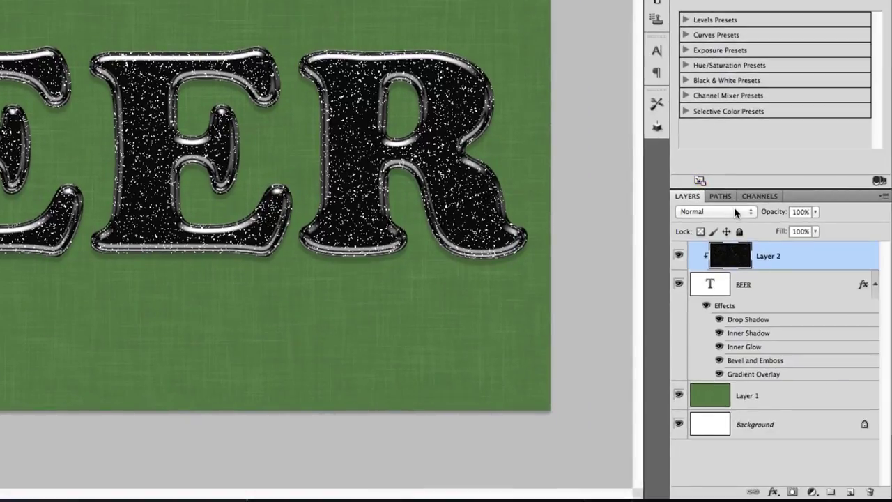
Set the speckled layer's blend mode to Soft Light and its opacity to 34%.
{"action": "left_click", "coordinate": [734, 207]}
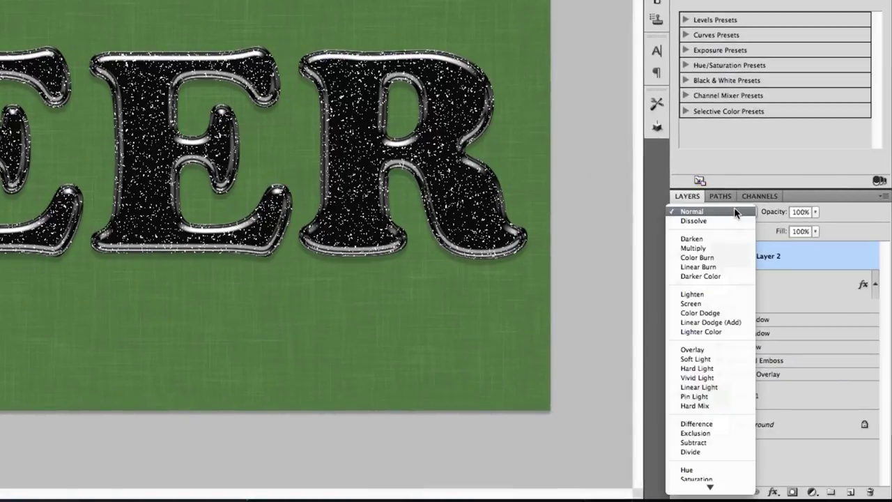
{"action": "left_click", "coordinate": [733, 358]}
{"action": "left_click", "coordinate": [815, 211]}
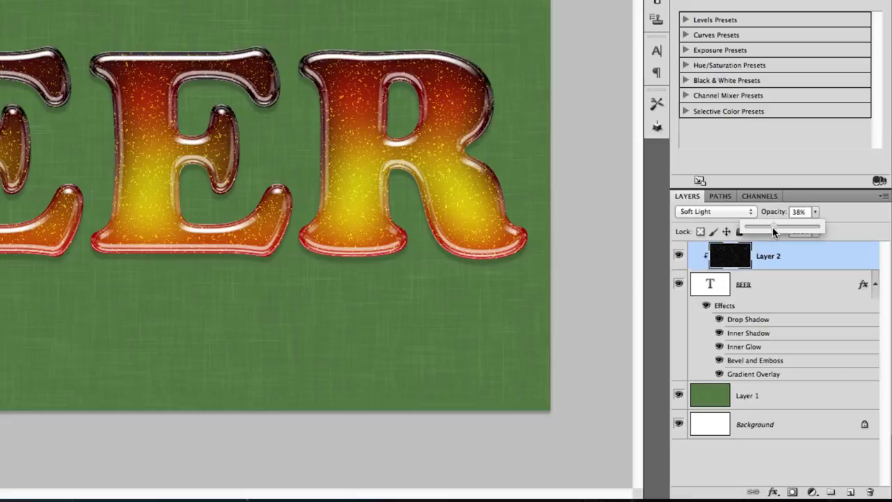
{"action": "left_click_drag", "start_coordinate": [772, 227], "coordinate": [770, 226]}
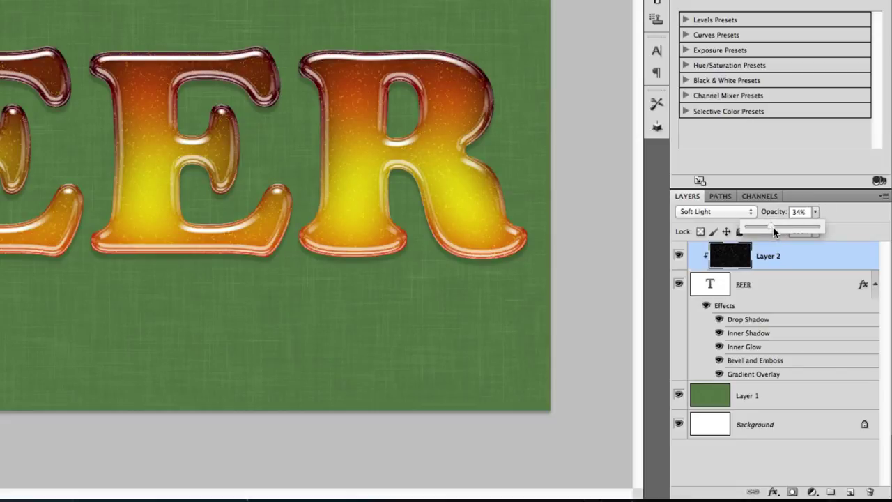
{"action": "left_click", "coordinate": [810, 253]}
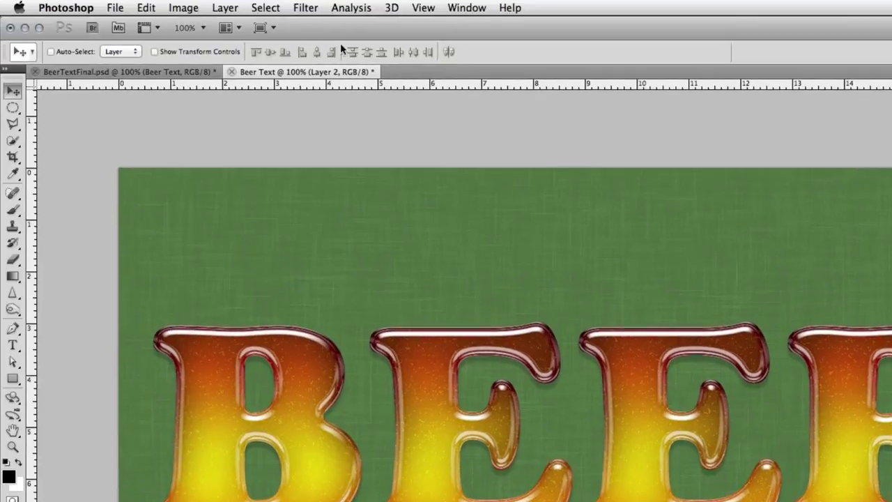
Soften the speckles with a Gaussian Blur of 0.7 pixels radius.
{"action": "left_click", "coordinate": [306, 7]}
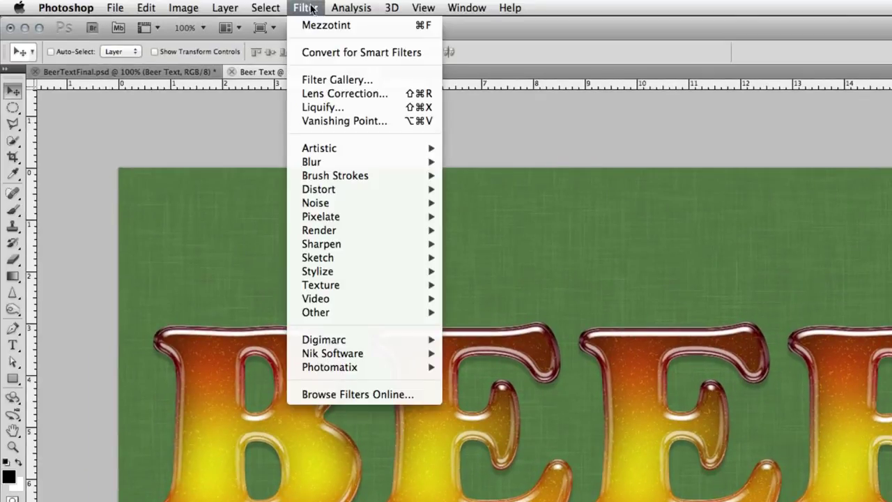
{"action": "mouse_move", "coordinate": [376, 162]}
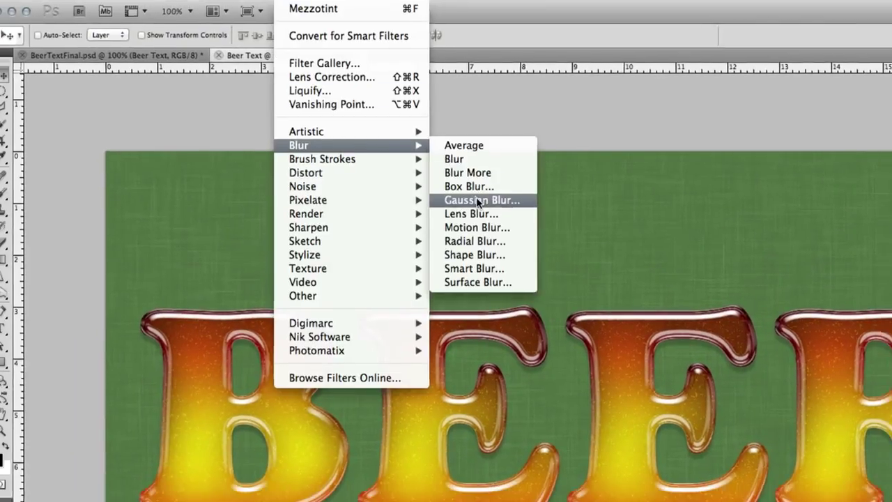
{"action": "left_click", "coordinate": [479, 201]}
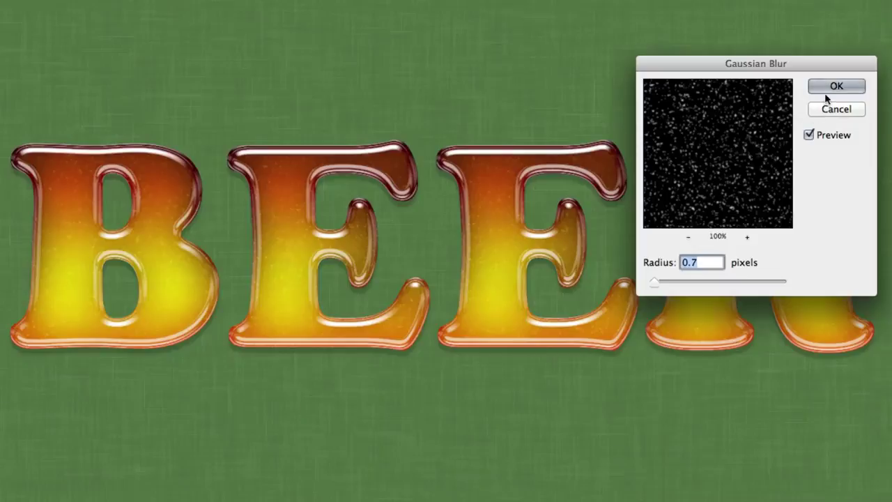
{"action": "left_click", "coordinate": [828, 85]}
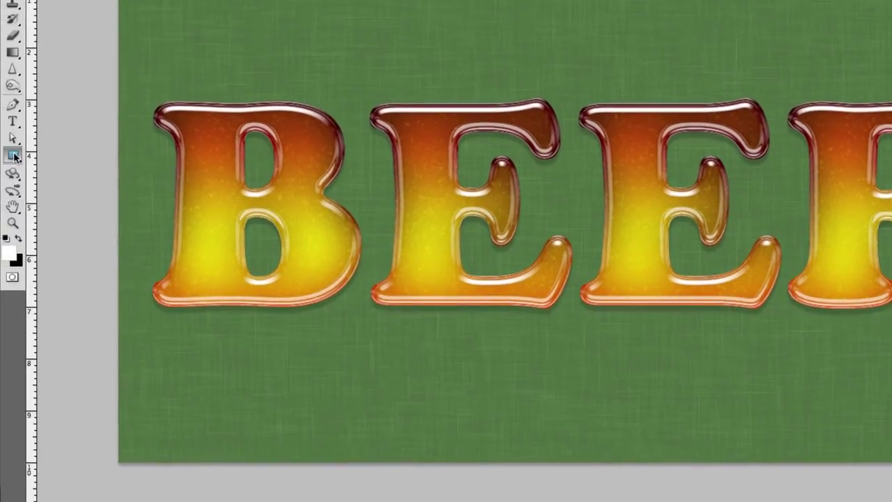
Draw a white rectangle shape across the upper half of the BEER letters and clip it to the text.
{"action": "left_click", "coordinate": [14, 155]}
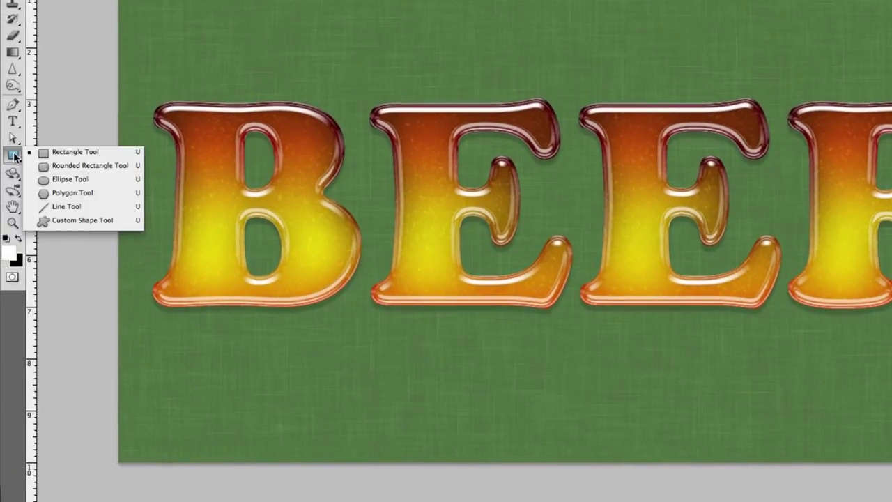
{"action": "left_click", "coordinate": [39, 155]}
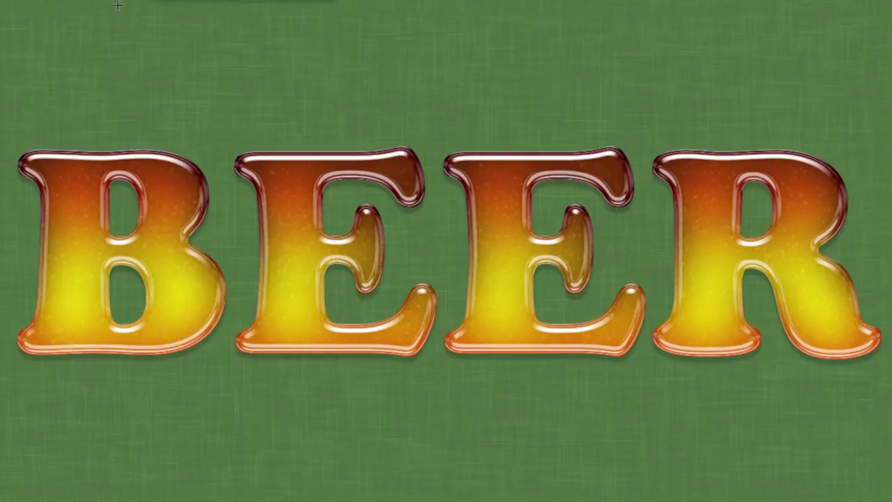
{"action": "left_click_drag", "start_coordinate": [9, 137], "coordinate": [858, 237]}
{"action": "right_click", "coordinate": [845, 254]}
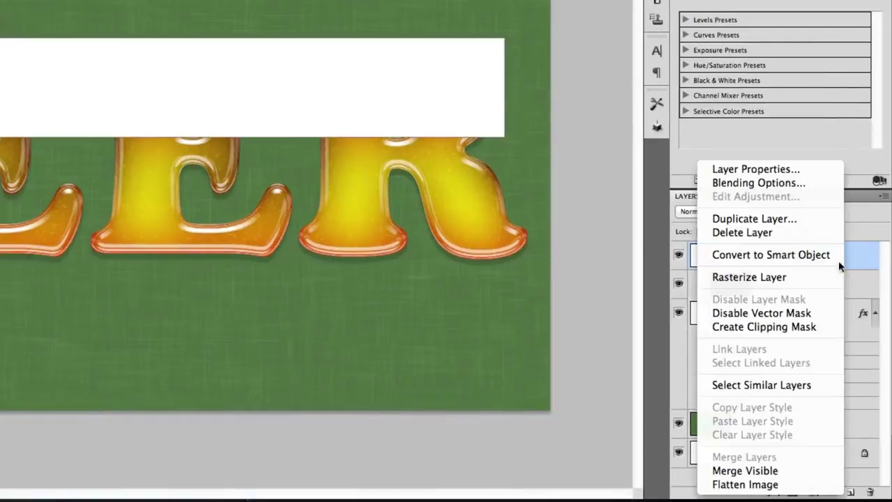
{"action": "left_click", "coordinate": [807, 327]}
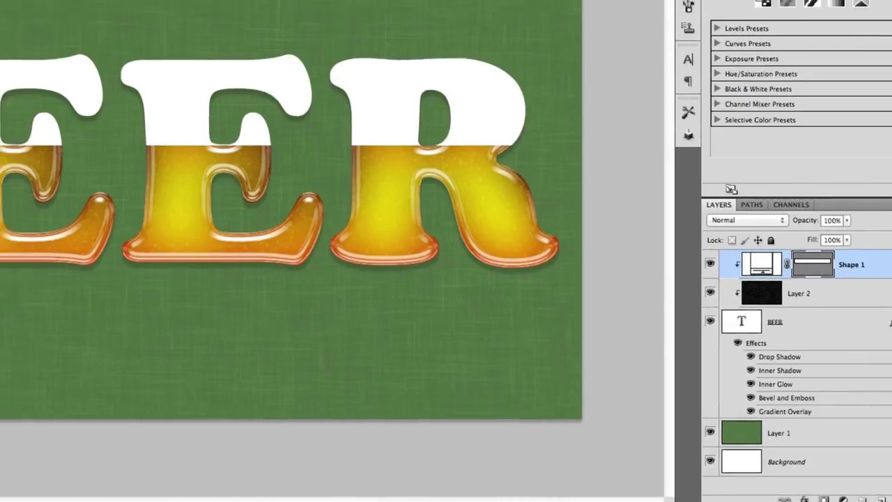
Add a Pattern Overlay with the Clouds pattern to the white rectangle shape.
{"action": "double_click", "coordinate": [884, 265]}
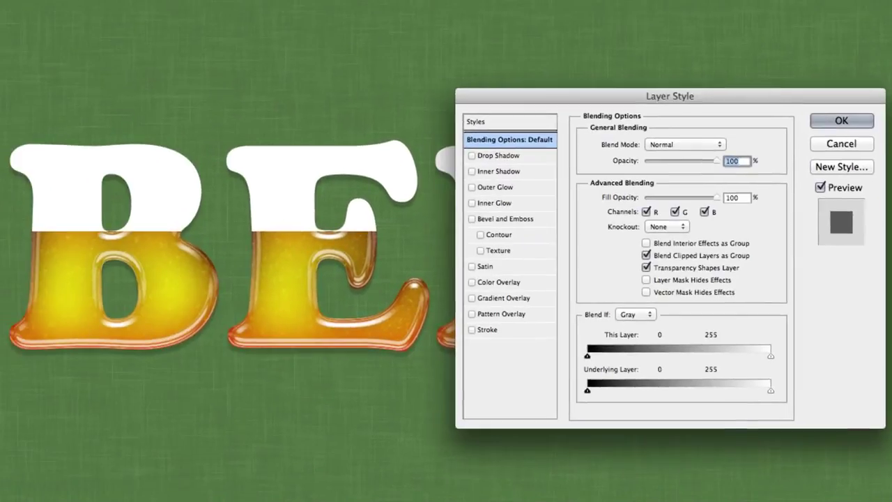
{"action": "left_click", "coordinate": [504, 313]}
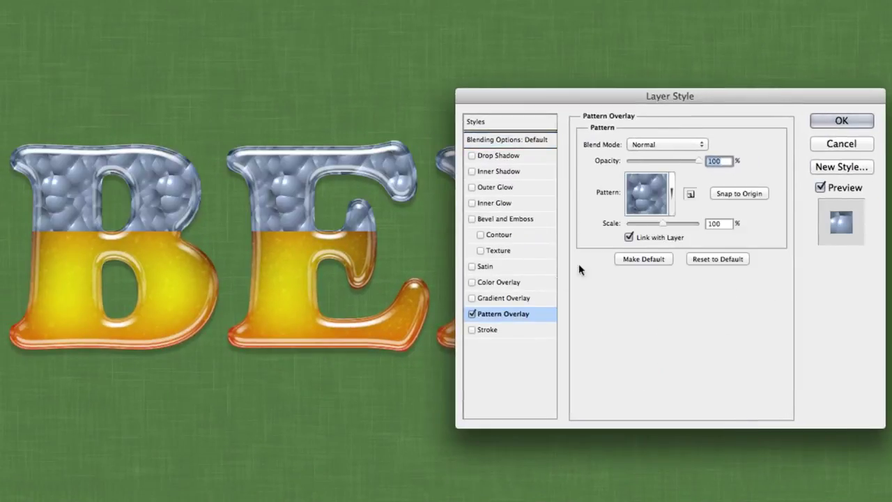
{"action": "left_click", "coordinate": [671, 193]}
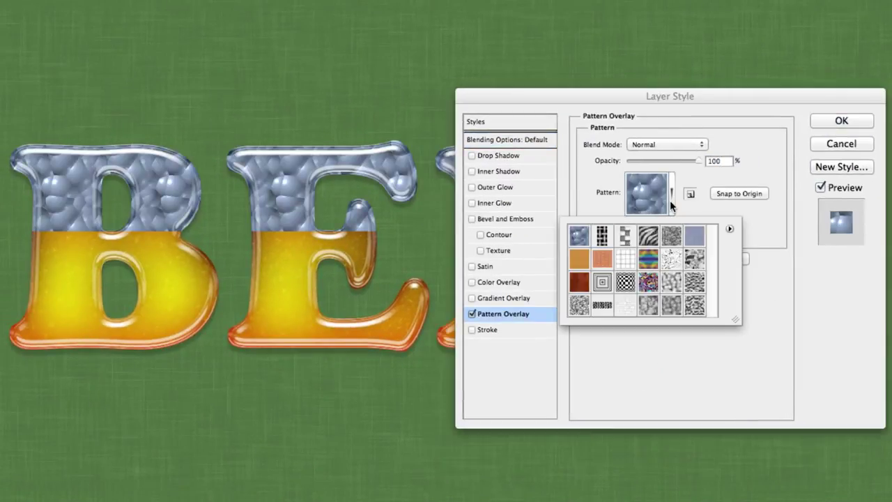
{"action": "left_click", "coordinate": [648, 304]}
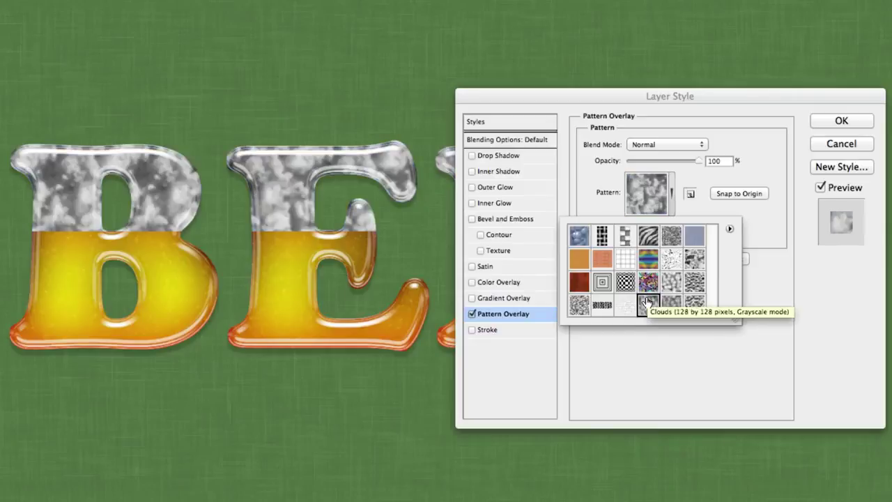
{"action": "left_click", "coordinate": [729, 229]}
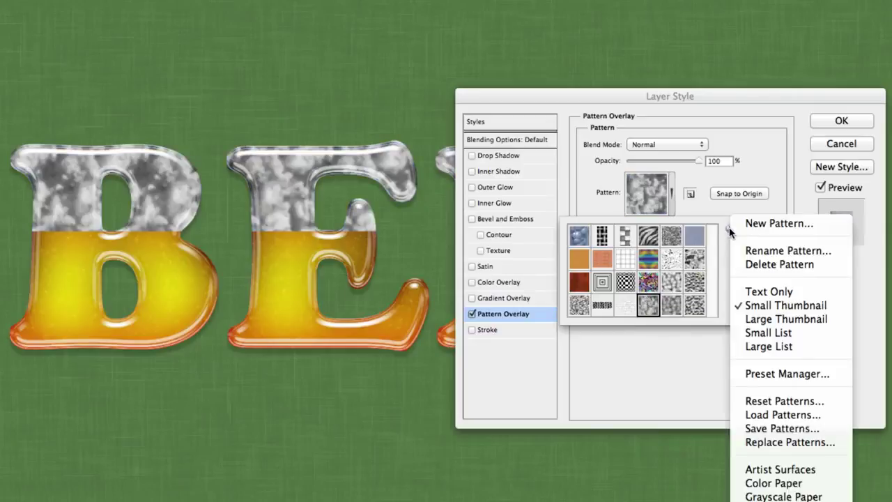
{"action": "left_click", "coordinate": [780, 499]}
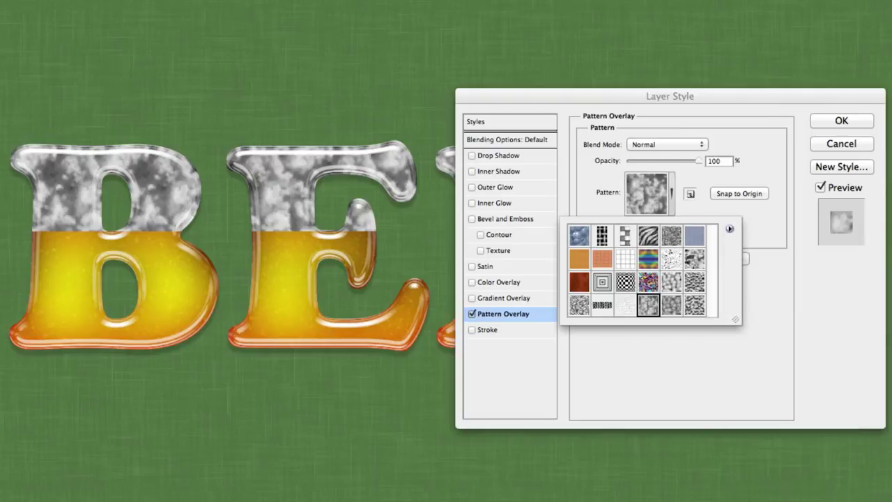
{"action": "left_click", "coordinate": [500, 85]}
{"action": "left_click", "coordinate": [647, 357]}
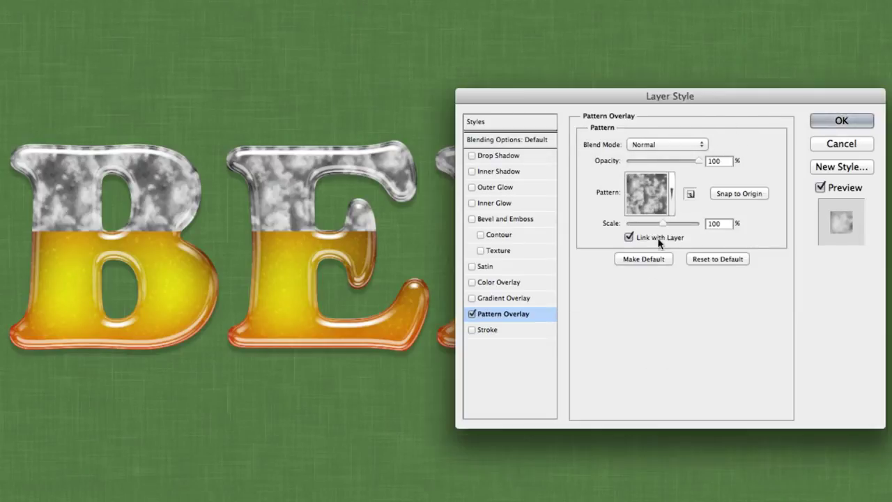
Set the pattern overlay's blend mode to Multiply, its opacity to 15% and its scale to 150%.
{"action": "left_click", "coordinate": [675, 145]}
{"action": "left_click", "coordinate": [676, 182]}
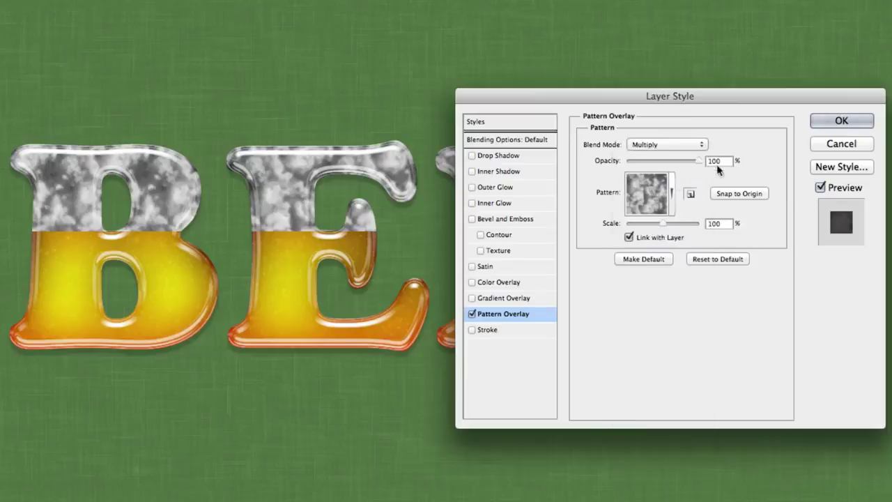
{"action": "left_click", "coordinate": [729, 158]}
{"action": "type", "text": "15"}
{"action": "double_click", "coordinate": [716, 223]}
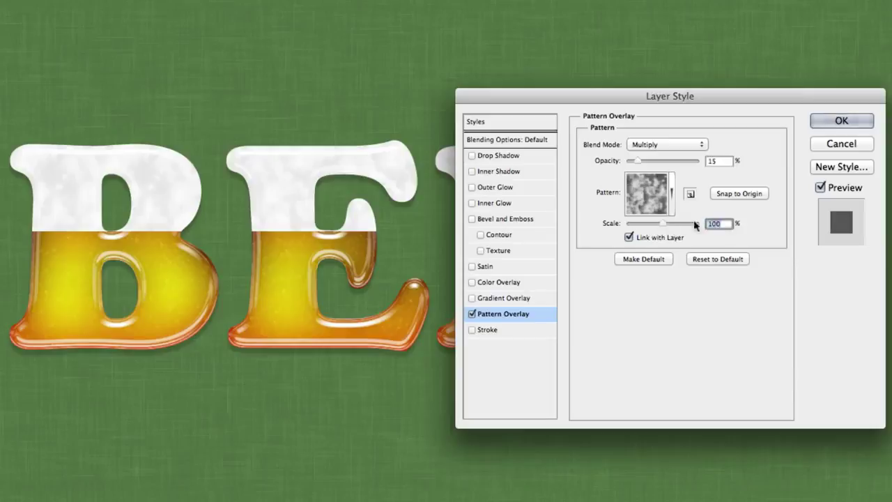
{"action": "type", "text": "150"}
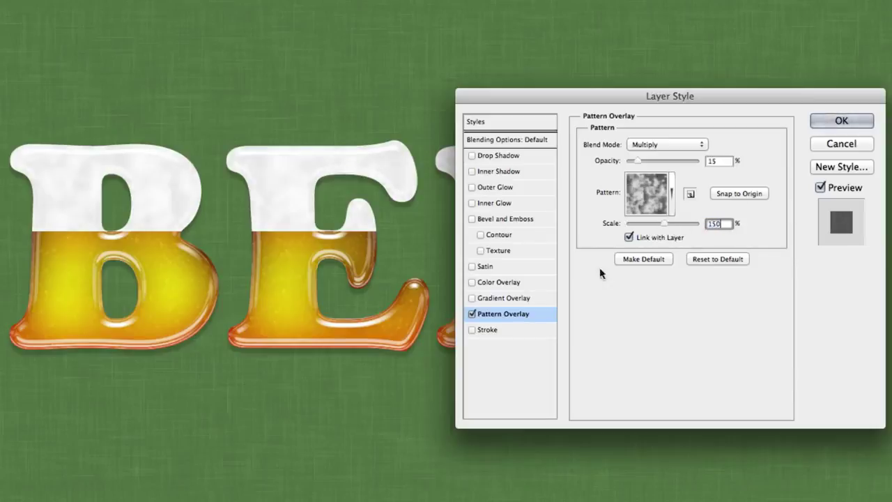
Add an Inner Shadow to the foam shape with 40% opacity, a non-global 90° angle, 0 px distance and 20 px size.
{"action": "left_click", "coordinate": [519, 172]}
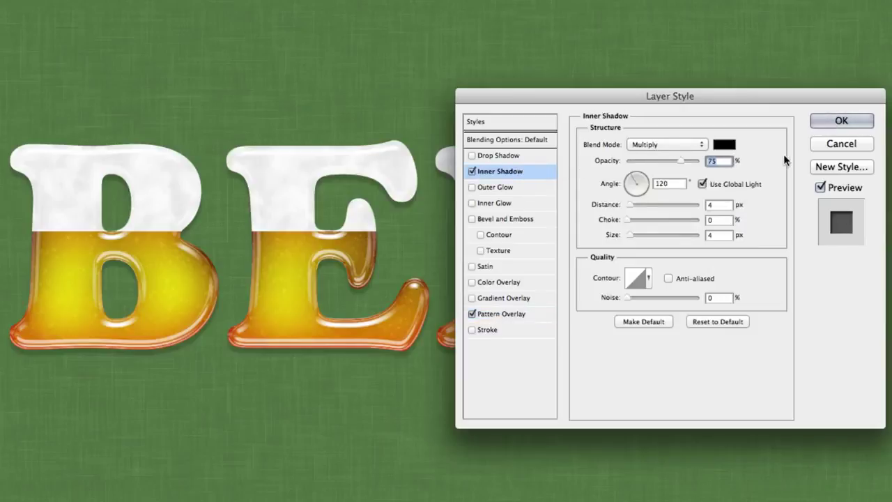
{"action": "type", "text": "40"}
{"action": "left_click", "coordinate": [728, 186]}
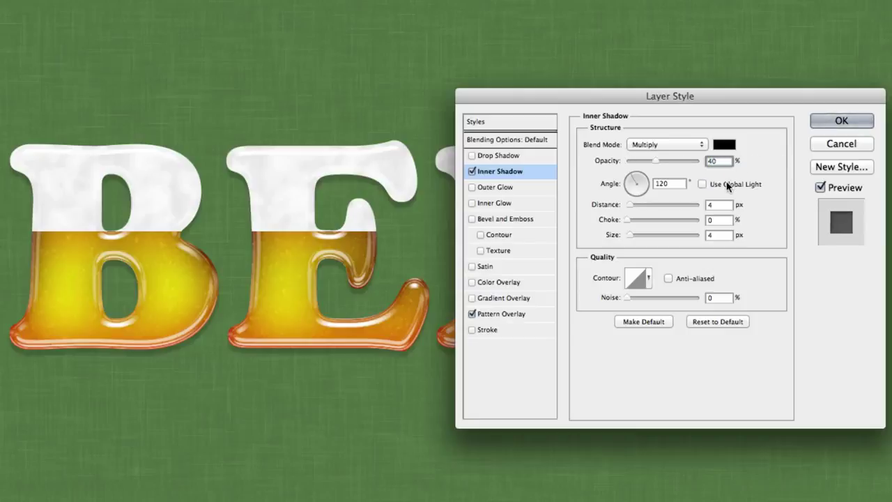
{"action": "double_click", "coordinate": [665, 183]}
{"action": "type", "text": "90"}
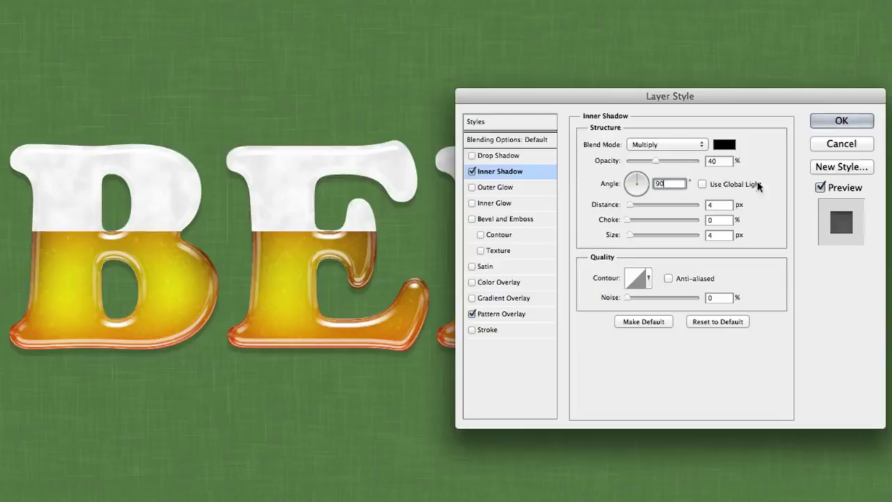
{"action": "key", "text": "Tab"}
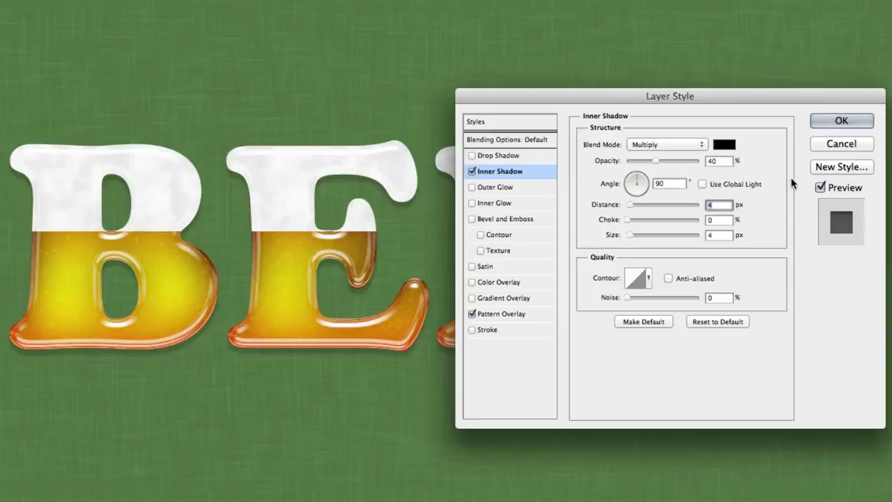
{"action": "type", "text": "0"}
{"action": "key", "text": "Tab"}
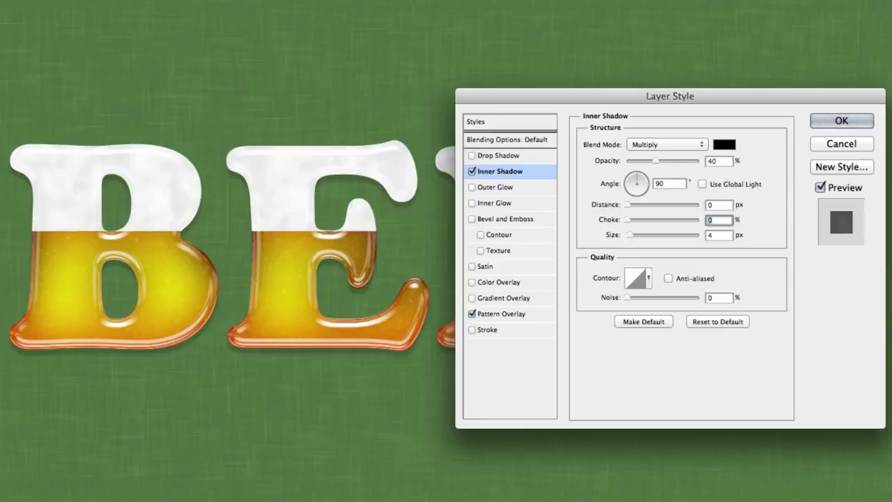
{"action": "key", "text": "Tab"}
{"action": "type", "text": "20"}
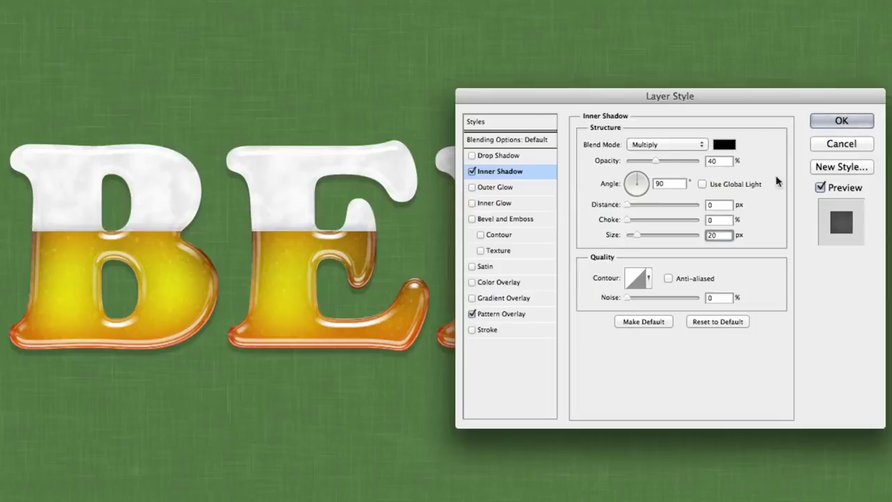
Add a Drop Shadow to the foam shape with Color Burn blending and 20% opacity.
{"action": "left_click", "coordinate": [519, 156]}
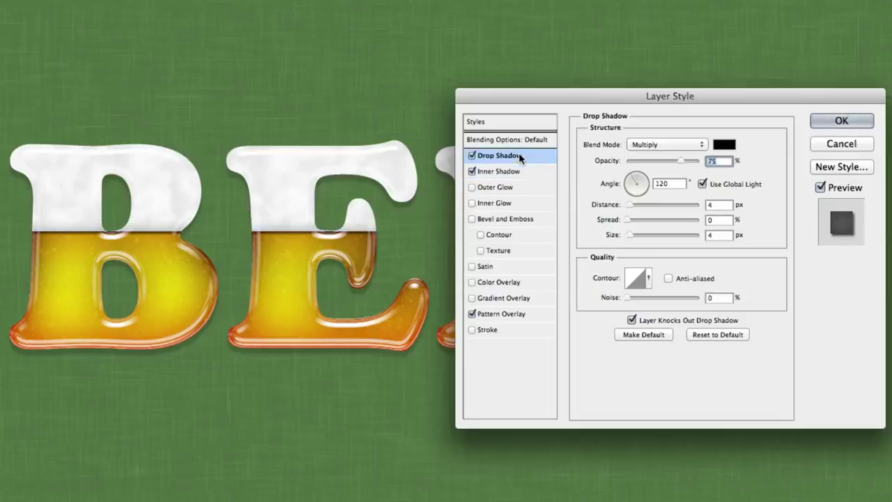
{"action": "left_click", "coordinate": [660, 146]}
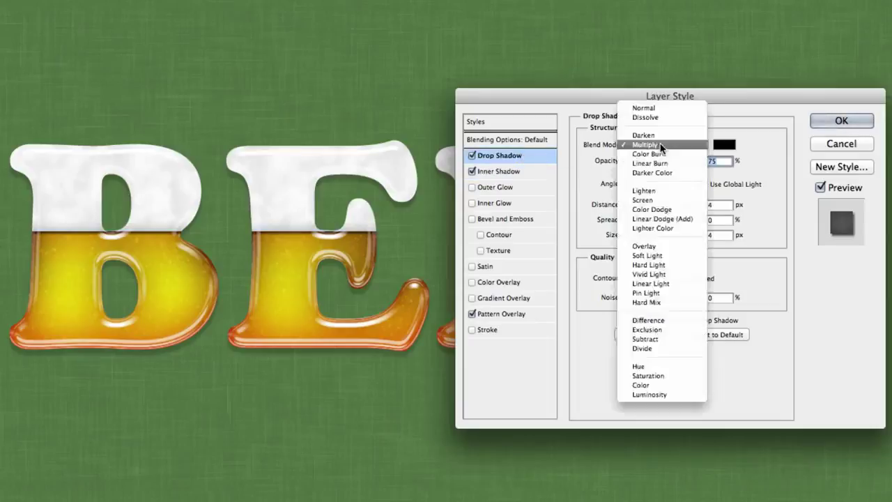
{"action": "left_click", "coordinate": [666, 154]}
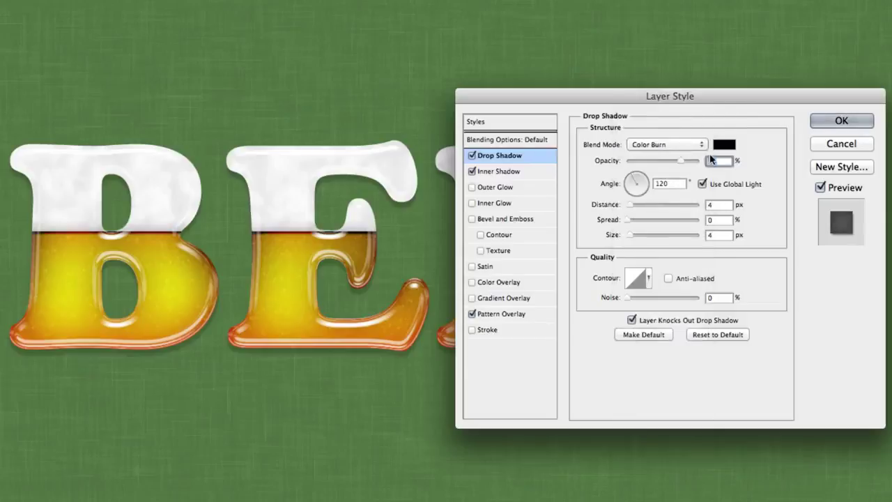
{"action": "type", "text": "20"}
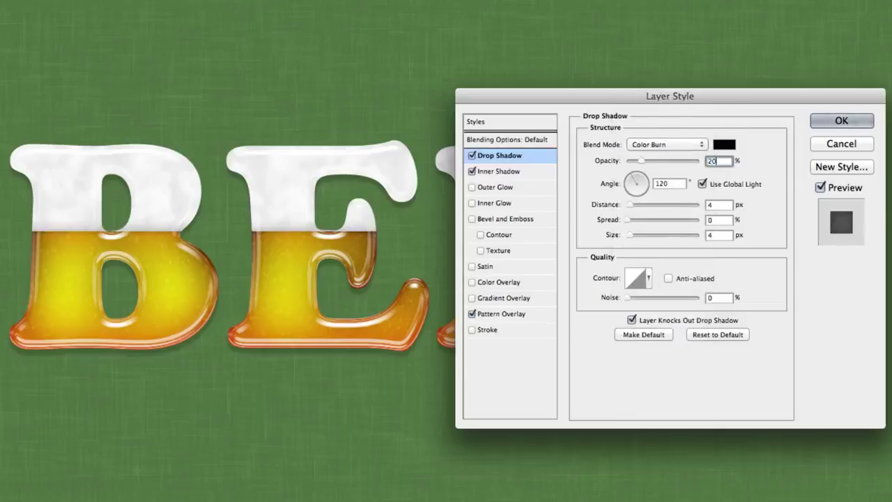
Set the drop shadow to a non-global 90° angle, 8 px distance and 9 px size, and apply the layer style.
{"action": "left_click", "coordinate": [738, 184]}
{"action": "left_click", "coordinate": [669, 183]}
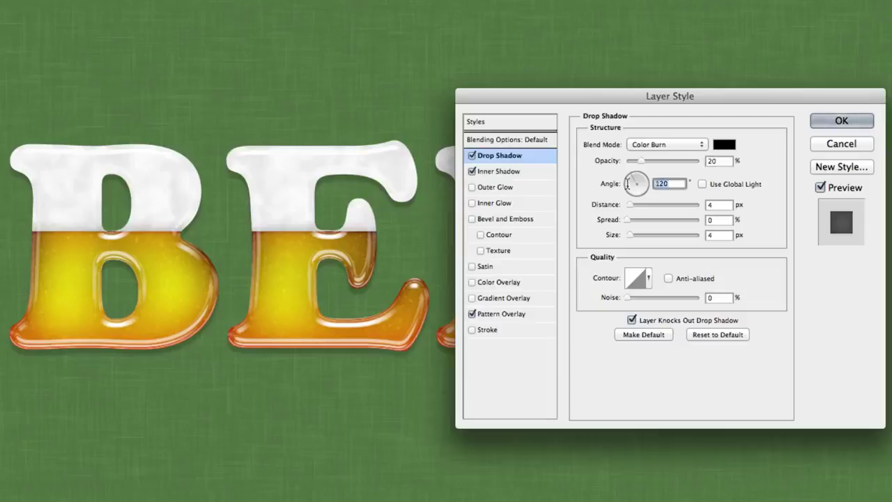
{"action": "type", "text": "90"}
{"action": "key", "text": "Tab"}
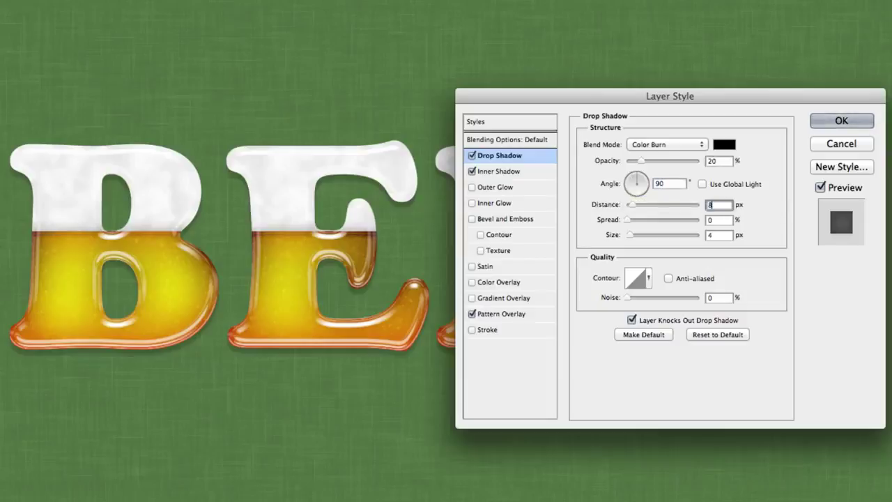
{"action": "type", "text": "8"}
{"action": "key", "text": "Tab"}
{"action": "key", "text": "Tab"}
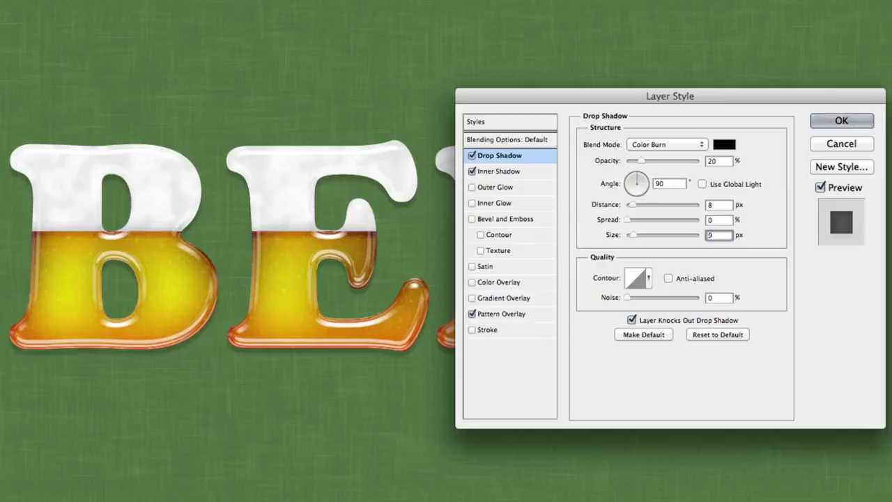
{"action": "key", "text": "Return"}
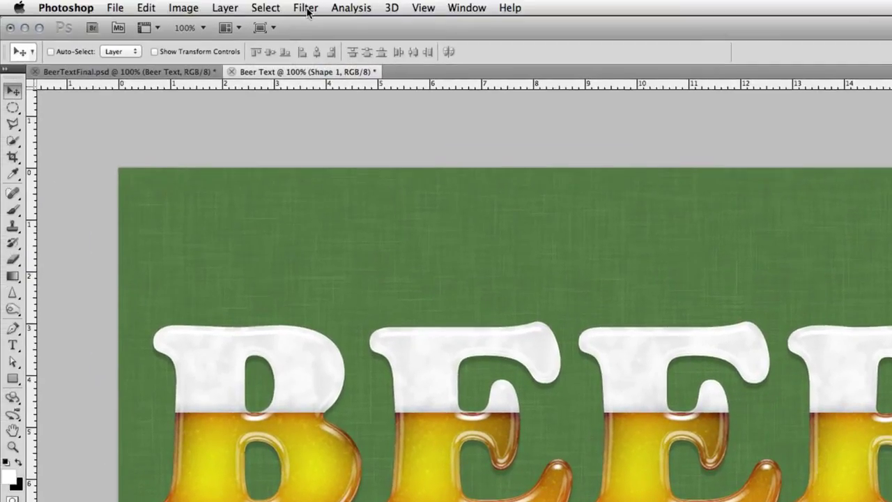
Convert the foam shape for Smart Filters and apply a sine Wave filter with 4 generators, wavelength 105 to 106, amplitude 5 to 10 and 100% scale.
{"action": "left_click", "coordinate": [305, 8]}
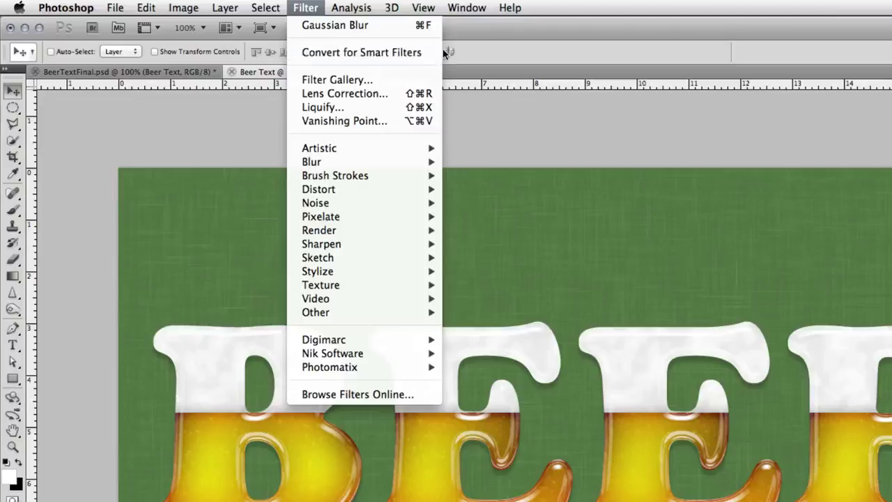
{"action": "left_click", "coordinate": [434, 54]}
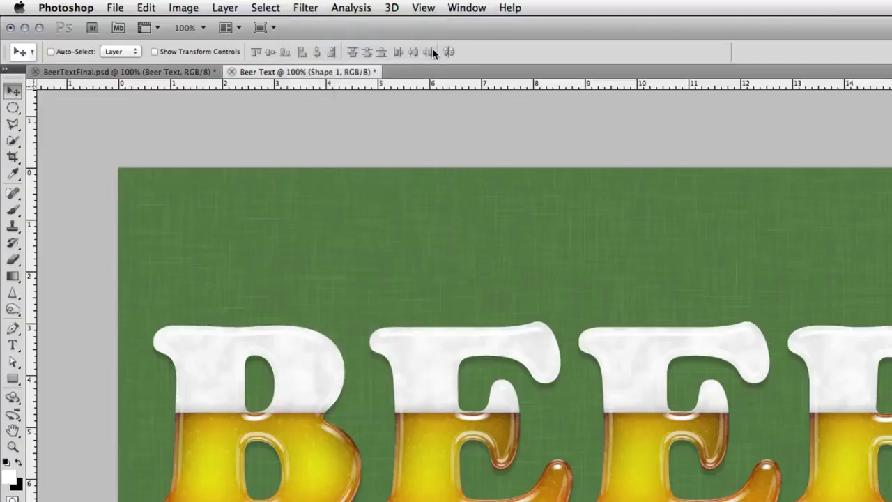
{"action": "left_click", "coordinate": [306, 9]}
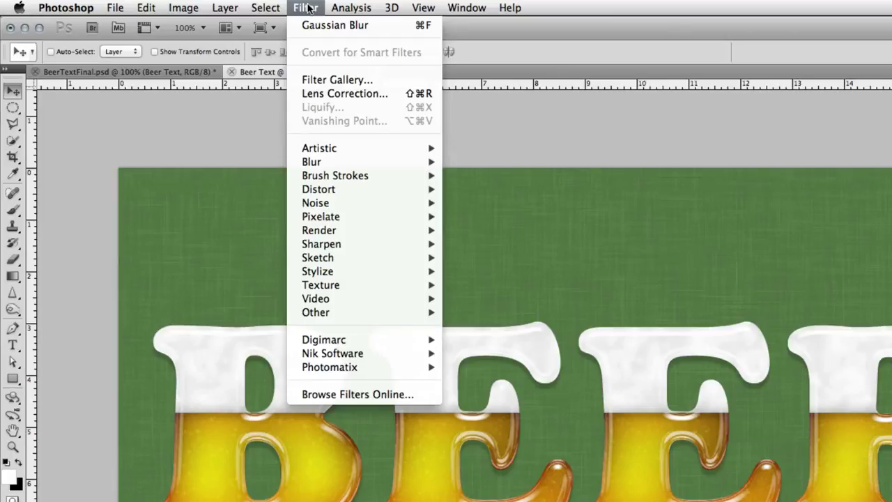
{"action": "mouse_move", "coordinate": [383, 196]}
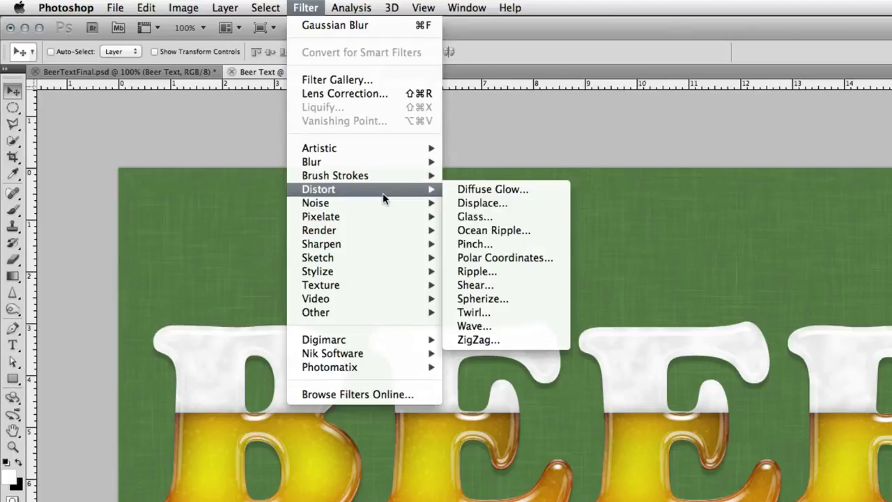
{"action": "left_click", "coordinate": [493, 328]}
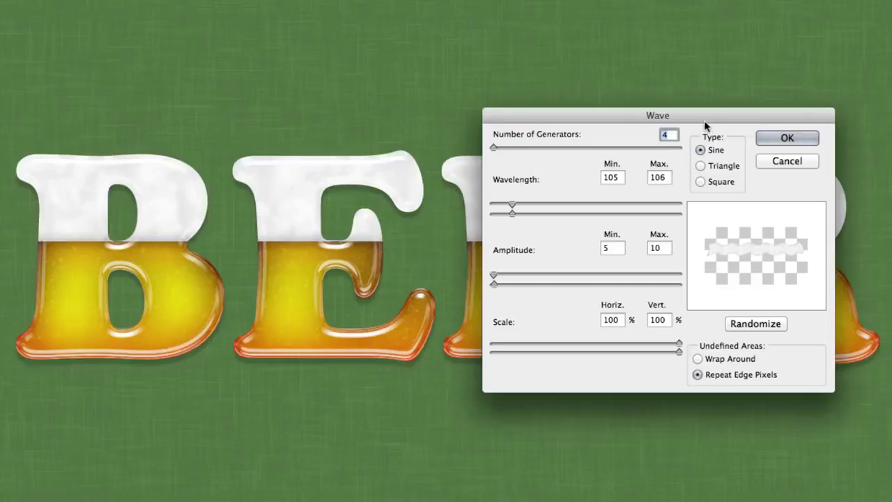
{"action": "double_click", "coordinate": [622, 178]}
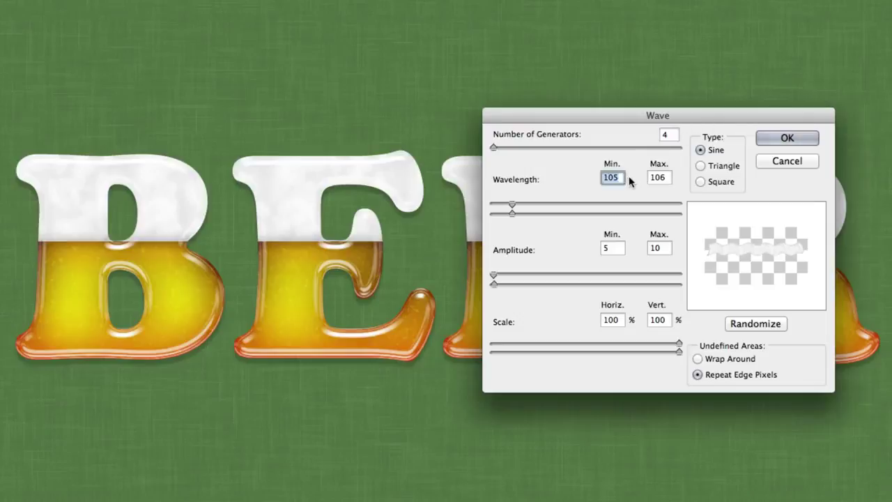
{"action": "key", "text": "Tab"}
{"action": "key", "text": "Tab"}
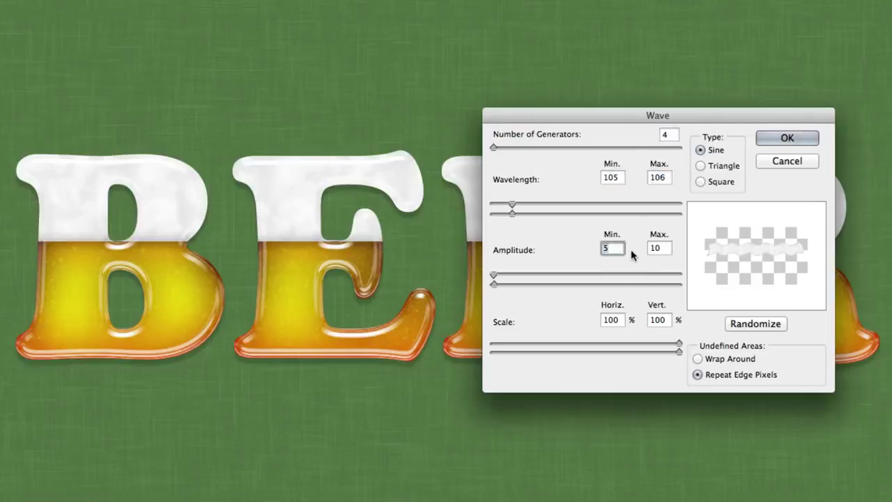
{"action": "key", "text": "Tab"}
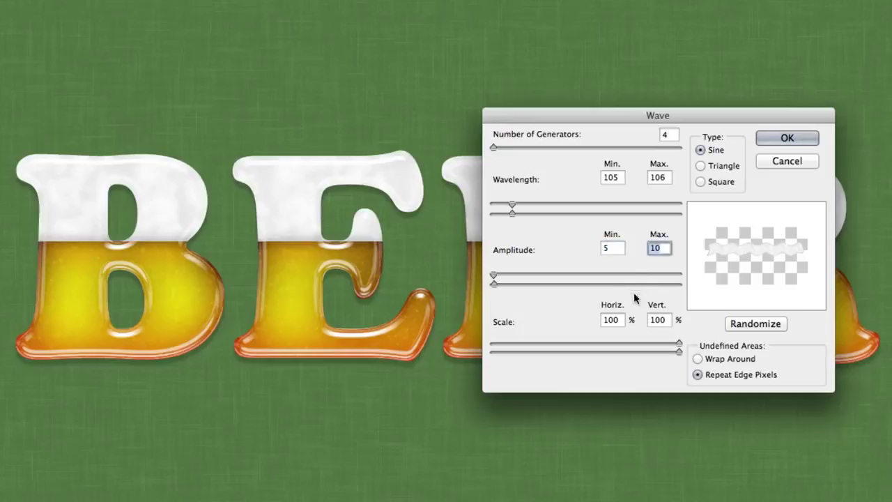
{"action": "key", "text": "Tab"}
{"action": "key", "text": "Tab"}
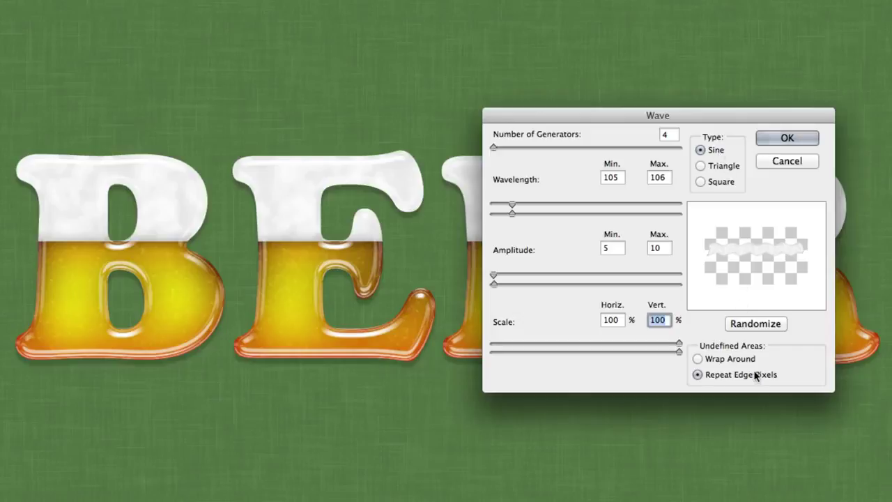
{"action": "left_click", "coordinate": [787, 138]}
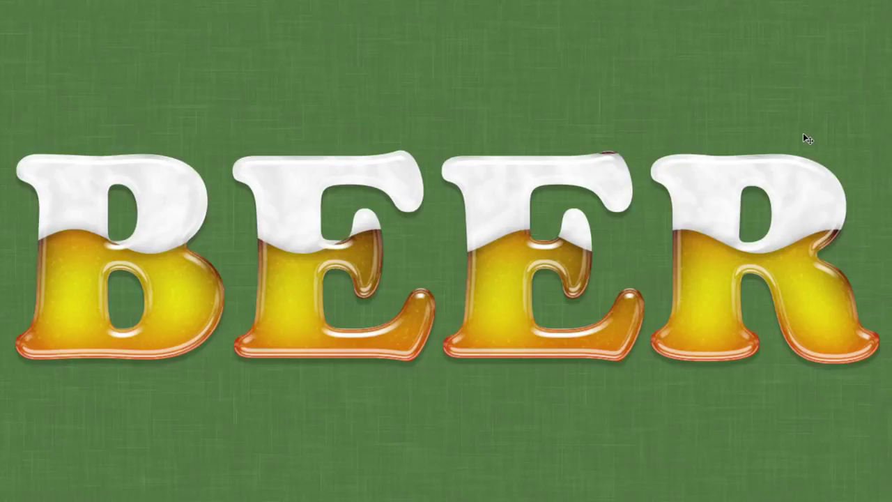
Nudge the wavy foam layer slightly upward to cover the gap at the top edge of the letters.
{"action": "key", "text": "Up"}
{"action": "key", "text": "Up"}
{"action": "key", "text": "Up"}
{"action": "key", "text": "Up"}
{"action": "key", "text": "Up"}
{"action": "key", "text": "Up"}
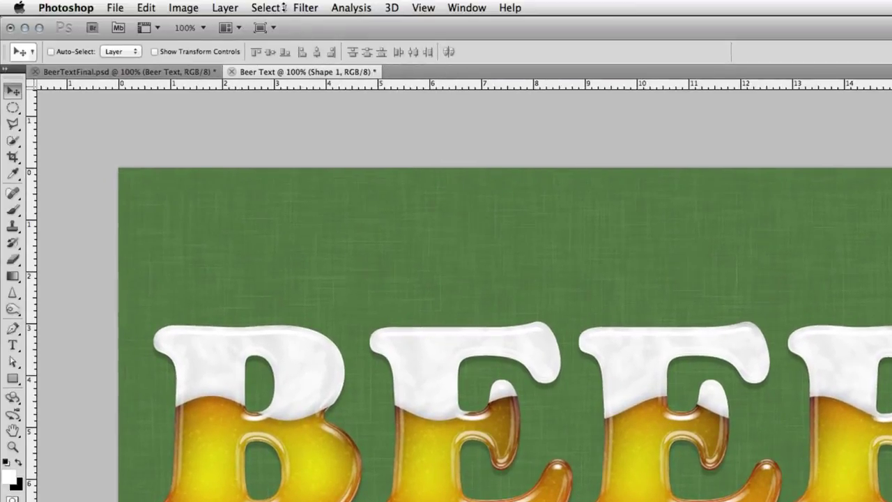
Apply a ZigZag filter to the foam layer with amount -85, 10 ridges and the Out From Center style.
{"action": "left_click", "coordinate": [305, 8]}
{"action": "mouse_move", "coordinate": [375, 186]}
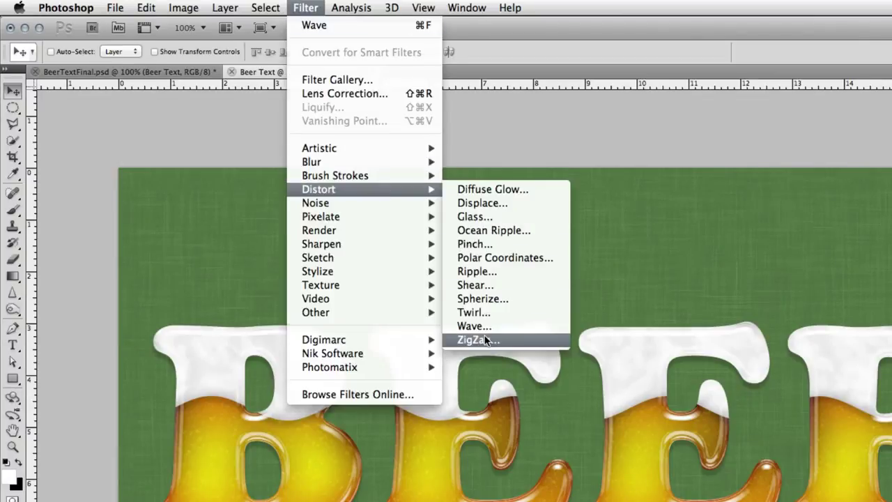
{"action": "left_click", "coordinate": [487, 340]}
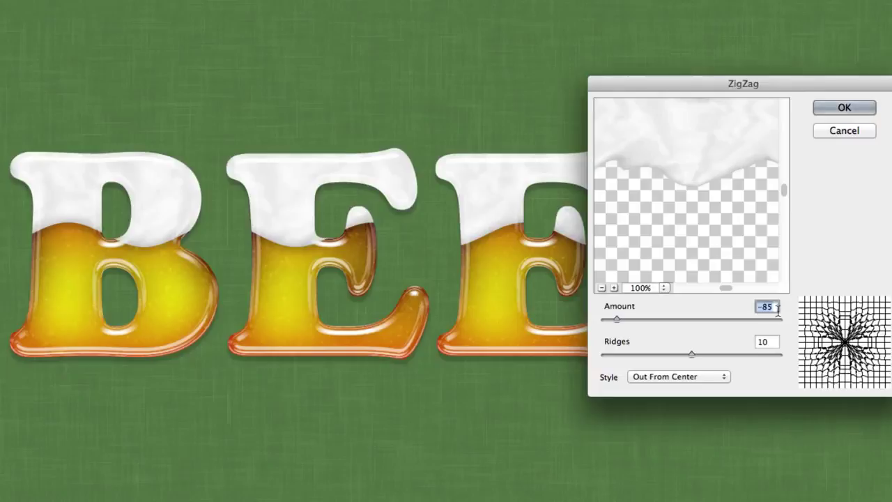
{"action": "left_click", "coordinate": [775, 307]}
{"action": "key", "text": "Tab"}
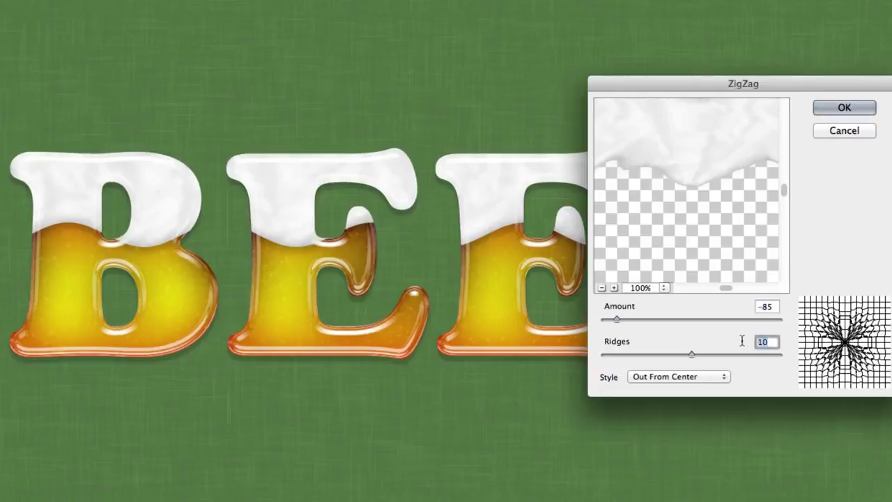
{"action": "left_click", "coordinate": [692, 376]}
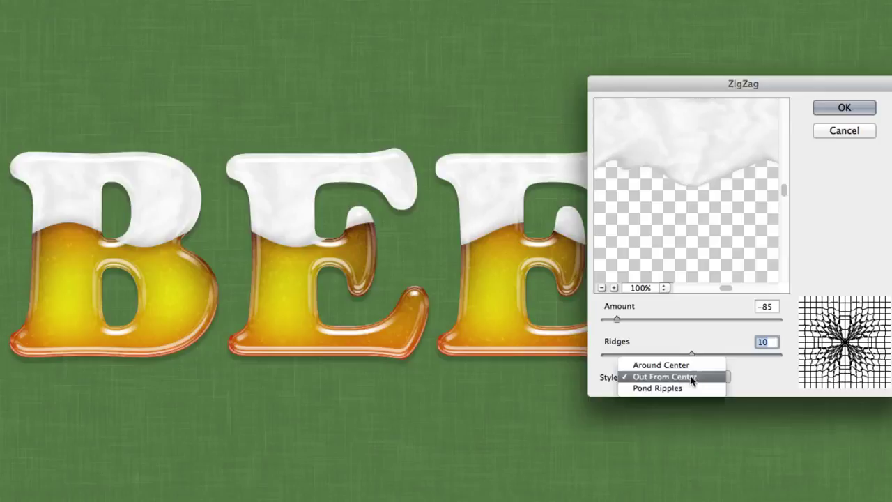
{"action": "left_click", "coordinate": [692, 377]}
{"action": "left_click", "coordinate": [844, 108]}
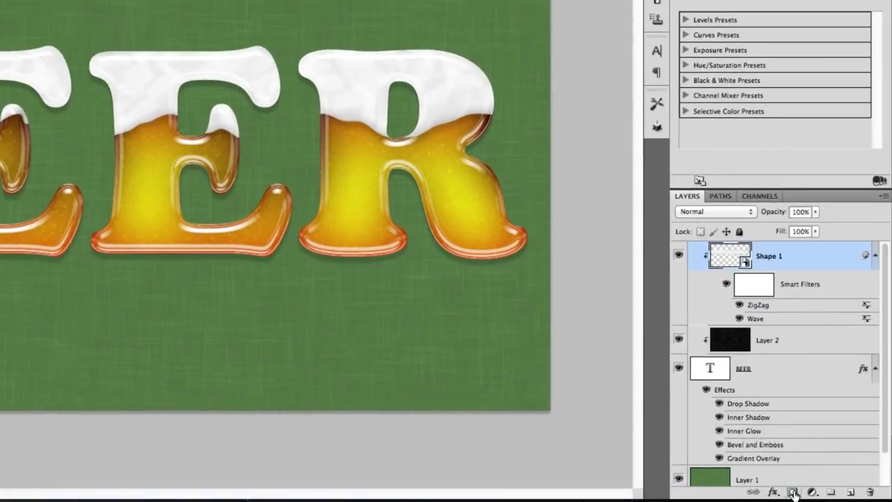
Add a layer mask to the foam layer and brush away the foam on the middle arm tips of both E letters.
{"action": "left_click", "coordinate": [793, 493]}
{"action": "key", "text": "b"}
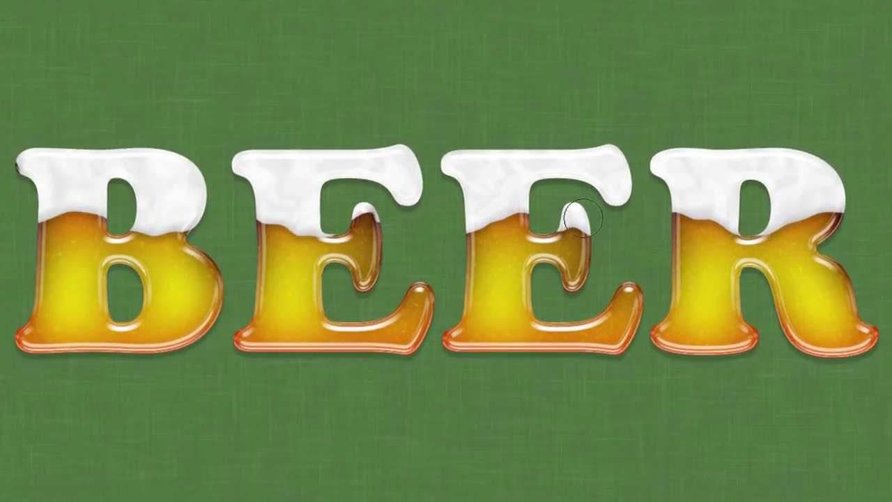
{"action": "left_click_drag", "start_coordinate": [284, 131], "coordinate": [264, 152]}
{"action": "mouse_move", "coordinate": [562, 236]}
{"action": "left_mouse_down"}
{"action": "mouse_move", "coordinate": [586, 233]}
{"action": "mouse_move", "coordinate": [567, 214]}
{"action": "left_mouse_up"}
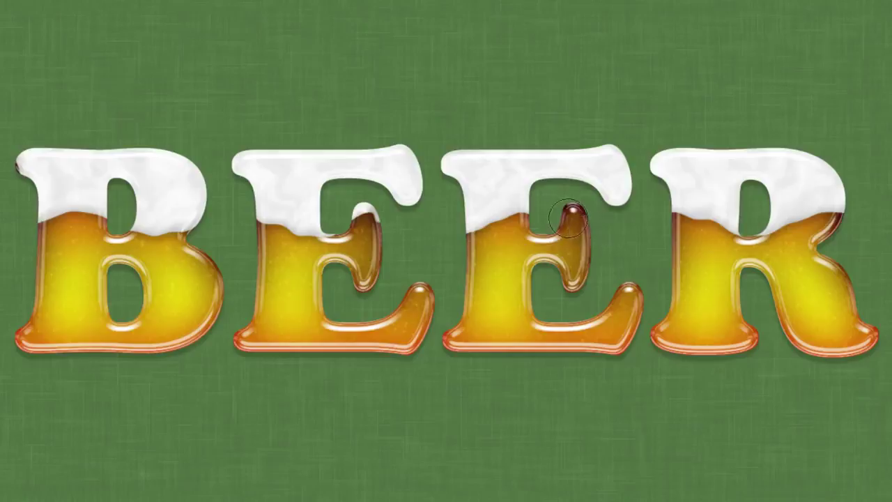
{"action": "left_click_drag", "start_coordinate": [366, 224], "coordinate": [364, 211]}
Nudge the masked foam layer to the left to cover the B's upper-left tip, and reactivate the Brush tool.
{"action": "key", "text": "v"}
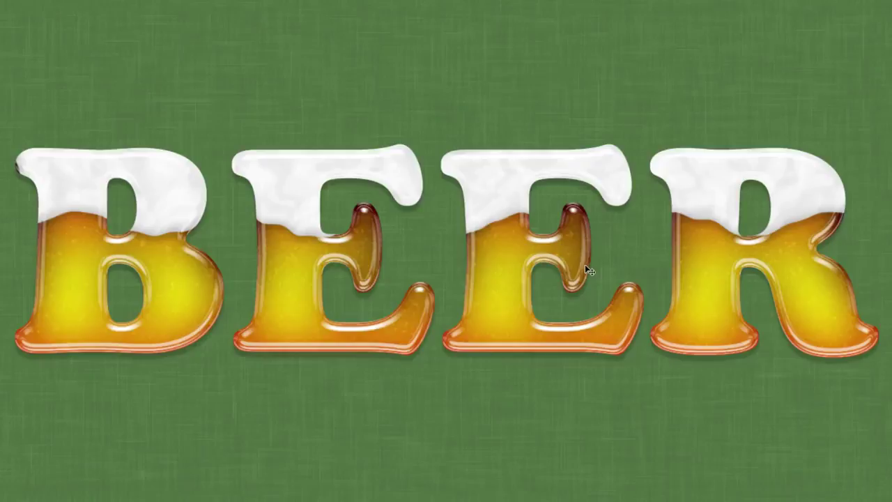
{"action": "key", "text": "shift+Left"}
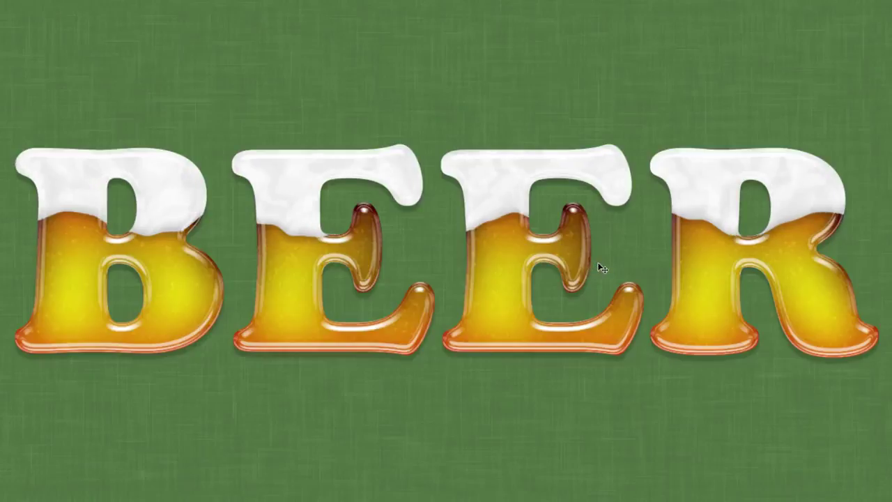
{"action": "key", "text": "b"}
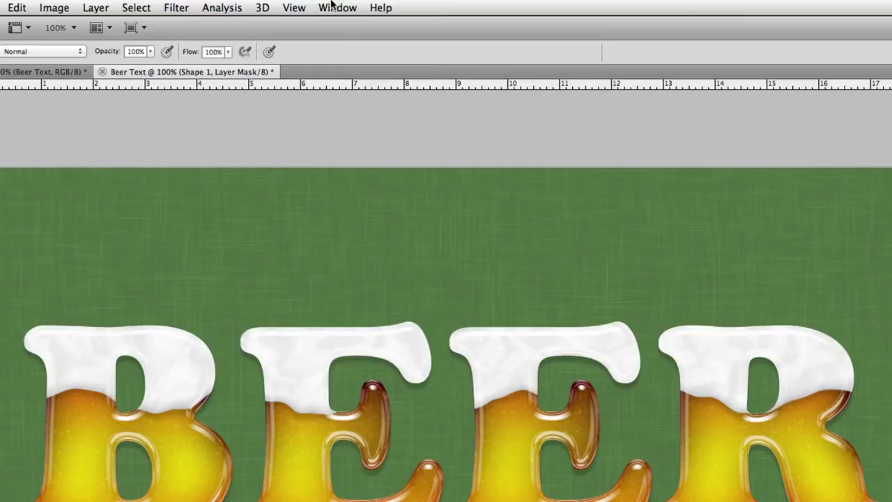
Configure the brush tip with a size of 50 px, 50% hardness and 185% spacing.
{"action": "left_click", "coordinate": [333, 7]}
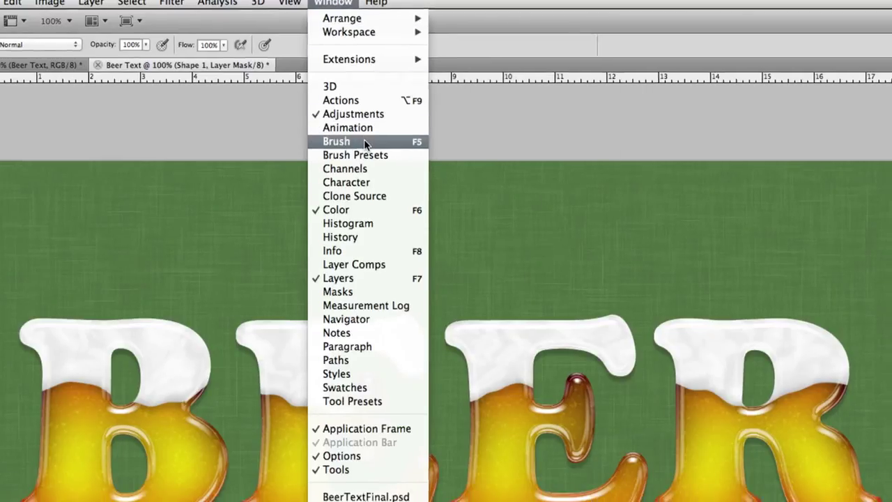
{"action": "left_click", "coordinate": [369, 150]}
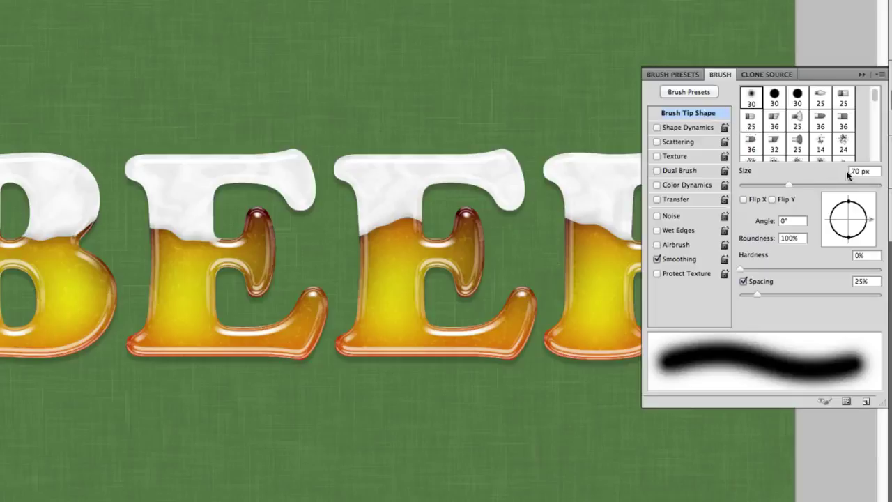
{"action": "left_click_drag", "start_coordinate": [858, 171], "coordinate": [848, 172]}
{"action": "type", "text": "50"}
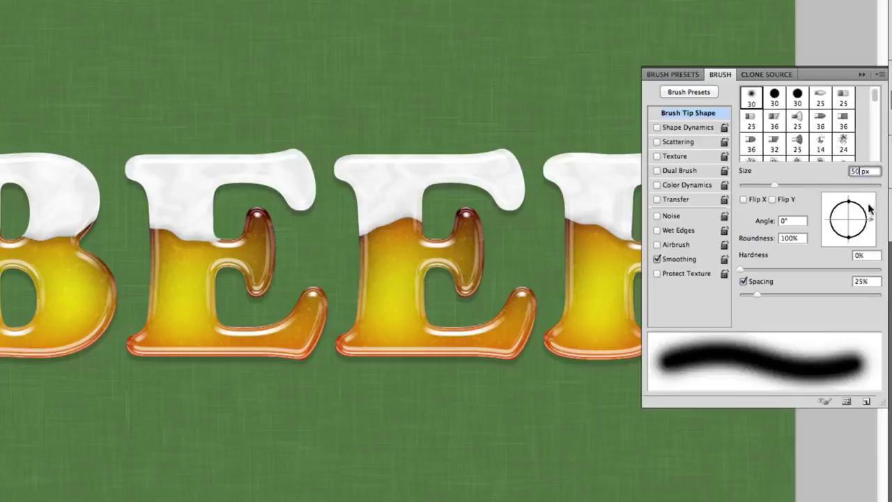
{"action": "left_click", "coordinate": [860, 255]}
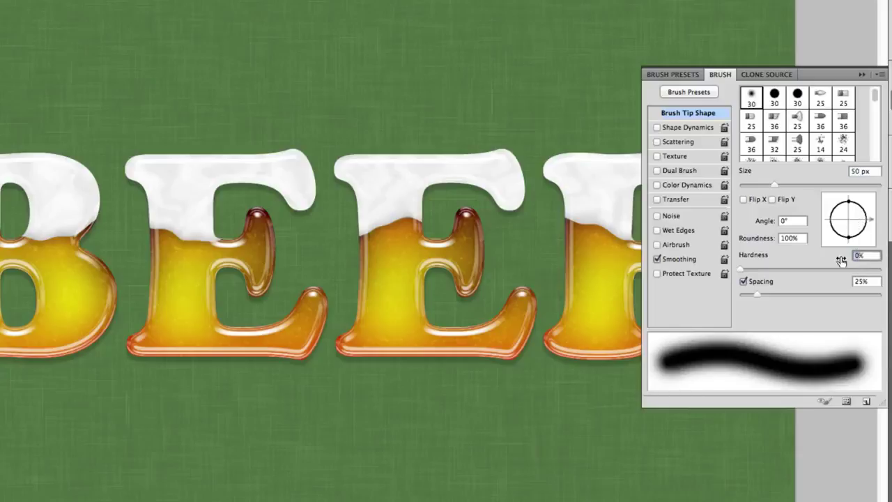
{"action": "type", "text": "50"}
{"action": "key", "text": "Tab"}
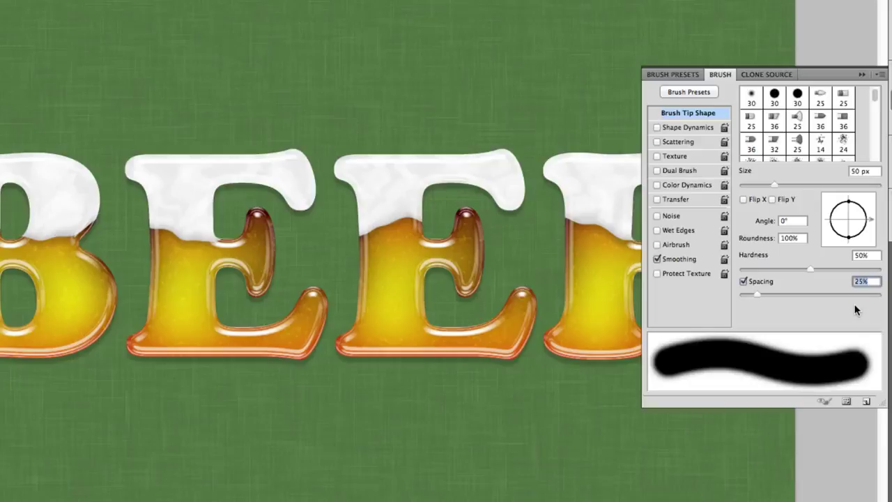
{"action": "type", "text": "185"}
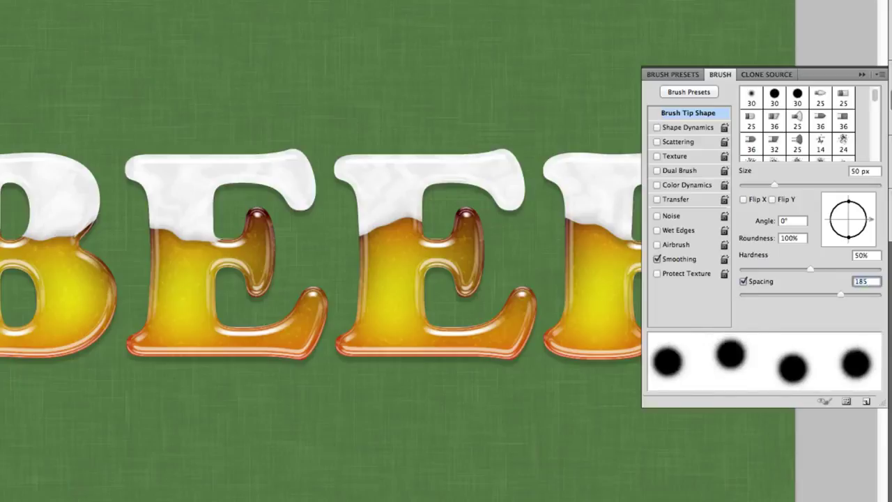
{"action": "left_click", "coordinate": [874, 255]}
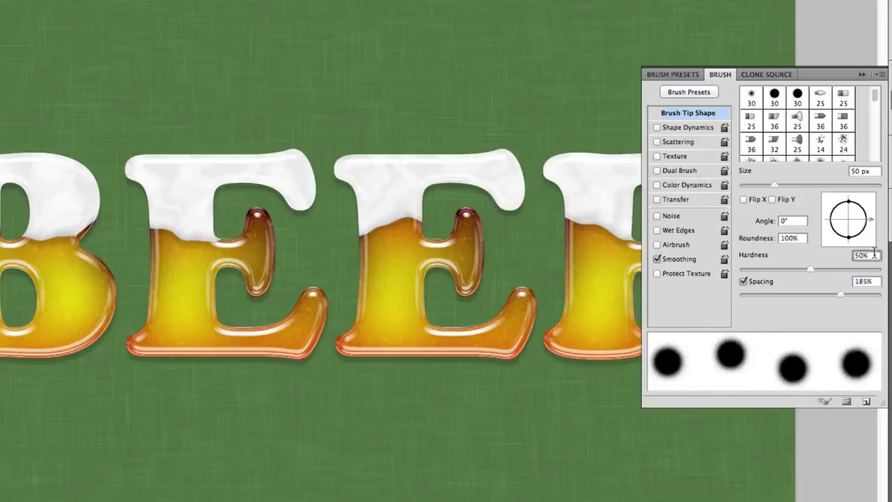
Enable Shape Dynamics with 65% size jitter and 35% roundness jitter, and Scattering on both axes at 630% with a count of 1.
{"action": "left_click", "coordinate": [704, 132]}
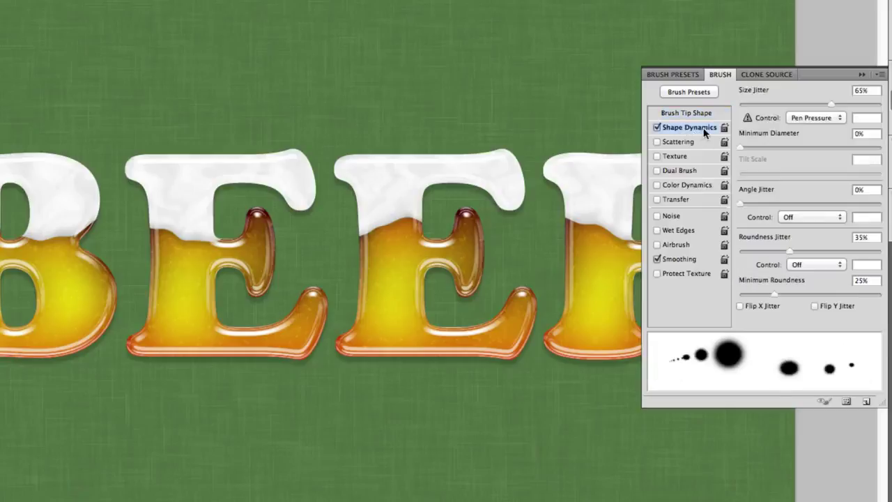
{"action": "left_click", "coordinate": [863, 90]}
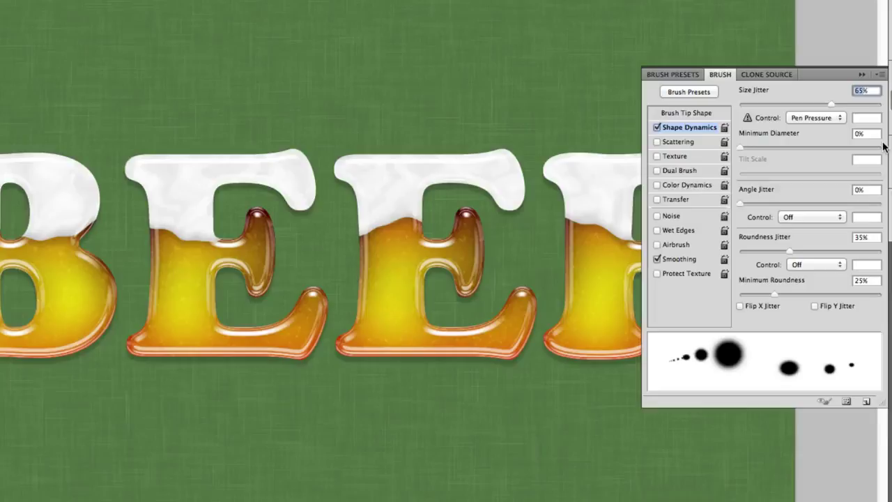
{"action": "left_click", "coordinate": [863, 237]}
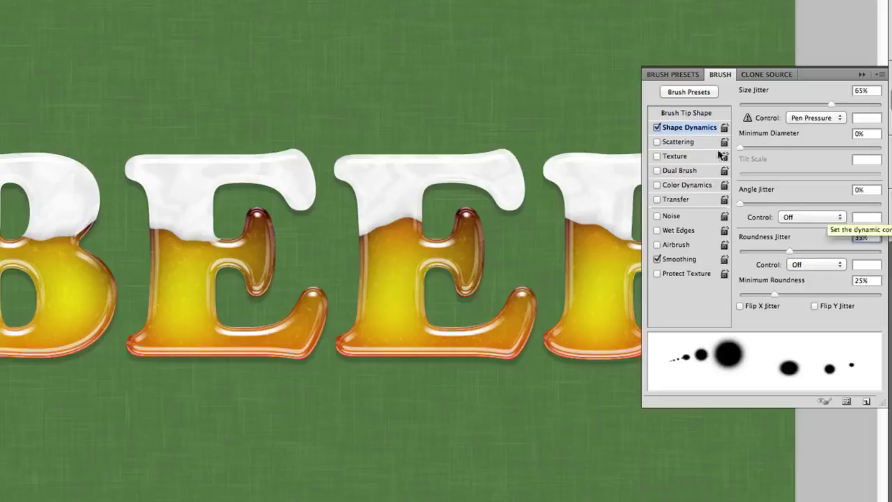
{"action": "left_click", "coordinate": [680, 142]}
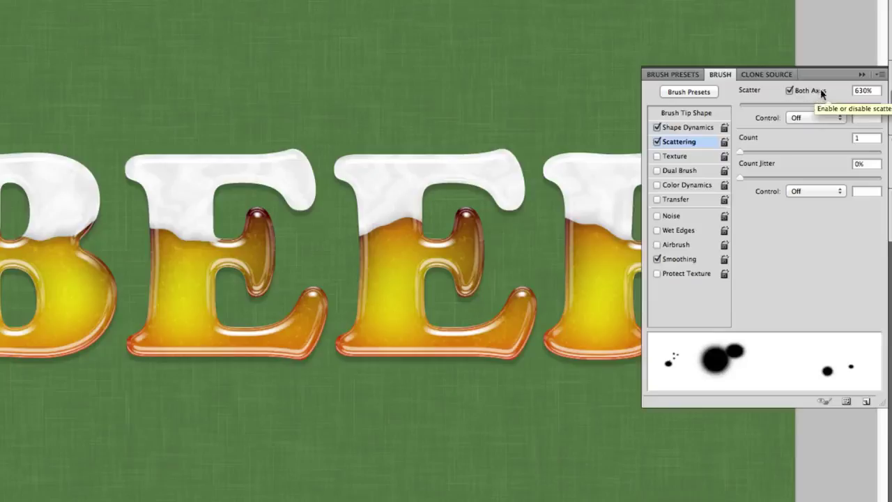
{"action": "left_click", "coordinate": [867, 90]}
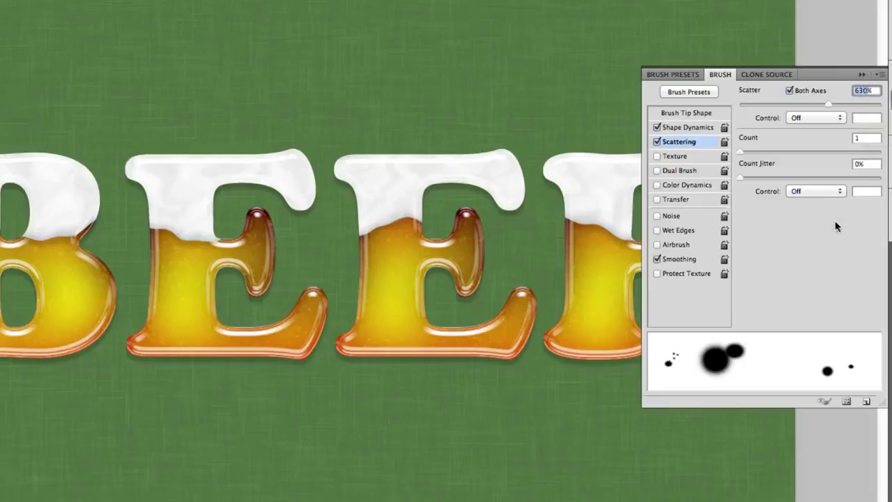
{"action": "left_click", "coordinate": [871, 138]}
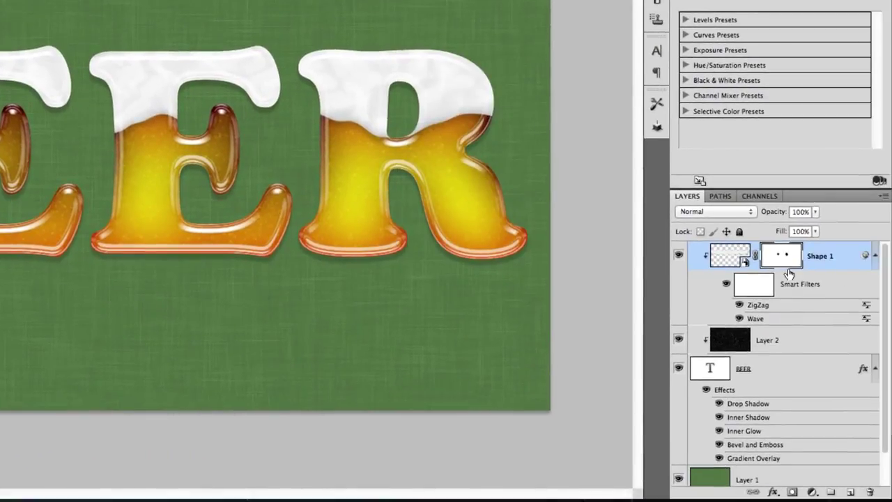
Create a new layer above the foam layer and clip it to the BEER text.
{"action": "left_click", "coordinate": [851, 493]}
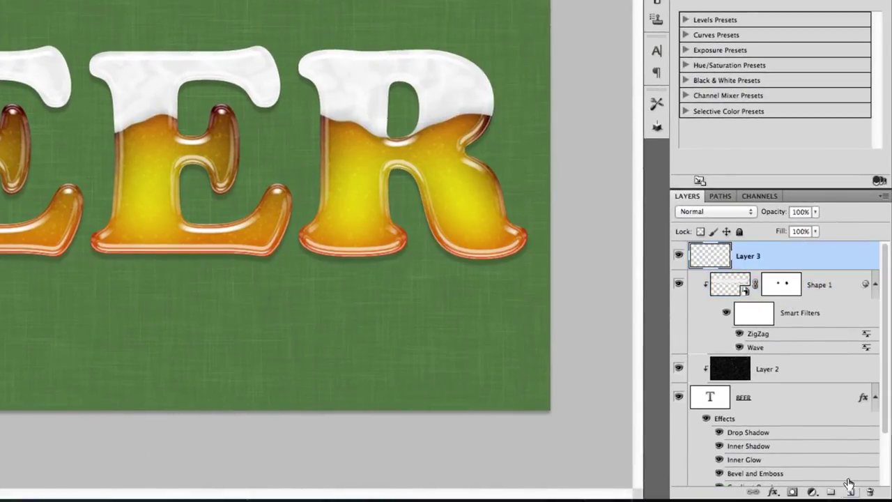
{"action": "right_click", "coordinate": [798, 255]}
{"action": "left_click", "coordinate": [773, 325]}
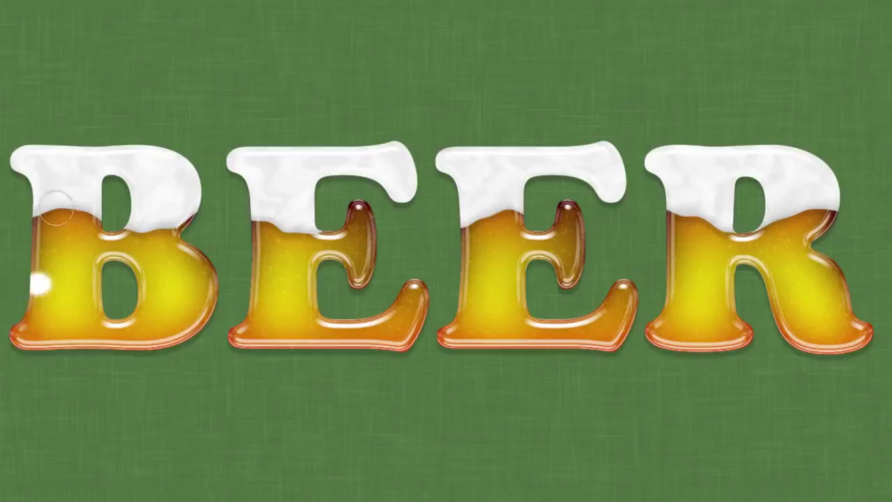
Paint scattered white dots in large and smaller brush sizes over the beer part of all four letters on the clipped layer.
{"action": "mouse_move", "coordinate": [55, 209]}
{"action": "left_mouse_down"}
{"action": "mouse_move", "coordinate": [106, 303]}
{"action": "mouse_move", "coordinate": [150, 223]}
{"action": "mouse_move", "coordinate": [197, 329]}
{"action": "mouse_move", "coordinate": [229, 242]}
{"action": "mouse_move", "coordinate": [262, 238]}
{"action": "mouse_move", "coordinate": [280, 342]}
{"action": "mouse_move", "coordinate": [363, 227]}
{"action": "mouse_move", "coordinate": [384, 218]}
{"action": "mouse_move", "coordinate": [412, 314]}
{"action": "mouse_move", "coordinate": [445, 294]}
{"action": "mouse_move", "coordinate": [491, 192]}
{"action": "mouse_move", "coordinate": [498, 351]}
{"action": "mouse_move", "coordinate": [533, 266]}
{"action": "mouse_move", "coordinate": [589, 227]}
{"action": "mouse_move", "coordinate": [580, 357]}
{"action": "mouse_move", "coordinate": [658, 259]}
{"action": "mouse_move", "coordinate": [635, 352]}
{"action": "mouse_move", "coordinate": [735, 221]}
{"action": "mouse_move", "coordinate": [722, 322]}
{"action": "mouse_move", "coordinate": [701, 301]}
{"action": "mouse_move", "coordinate": [739, 352]}
{"action": "mouse_move", "coordinate": [819, 254]}
{"action": "mouse_move", "coordinate": [836, 349]}
{"action": "mouse_move", "coordinate": [800, 306]}
{"action": "mouse_move", "coordinate": [863, 320]}
{"action": "mouse_move", "coordinate": [766, 346]}
{"action": "mouse_move", "coordinate": [558, 325]}
{"action": "mouse_move", "coordinate": [396, 354]}
{"action": "left_mouse_up"}
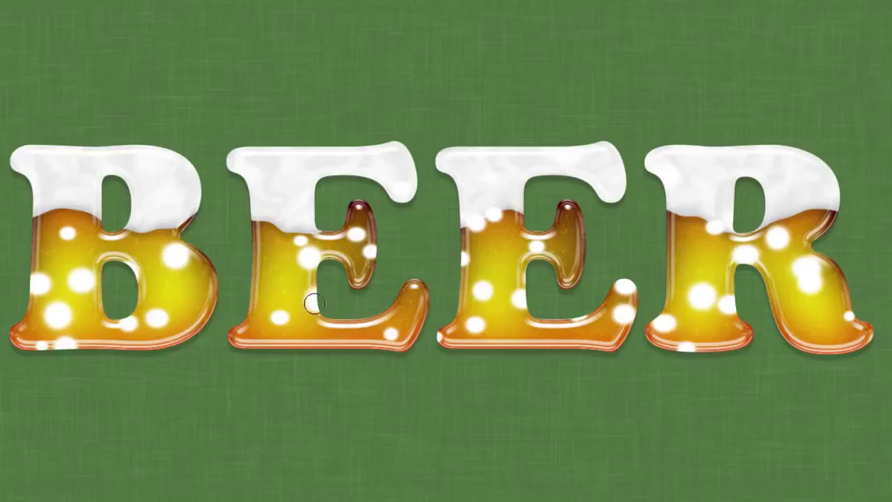
{"action": "mouse_move", "coordinate": [11, 256]}
{"action": "left_mouse_down"}
{"action": "mouse_move", "coordinate": [485, 267]}
{"action": "mouse_move", "coordinate": [837, 263]}
{"action": "mouse_move", "coordinate": [839, 285]}
{"action": "left_mouse_up"}
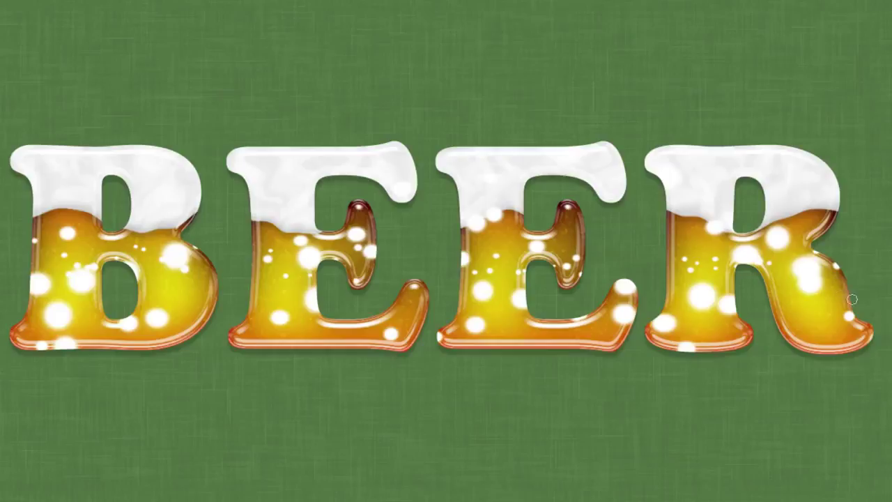
{"action": "mouse_move", "coordinate": [867, 313]}
{"action": "left_mouse_down"}
{"action": "mouse_move", "coordinate": [344, 308]}
{"action": "mouse_move", "coordinate": [63, 326]}
{"action": "left_mouse_up"}
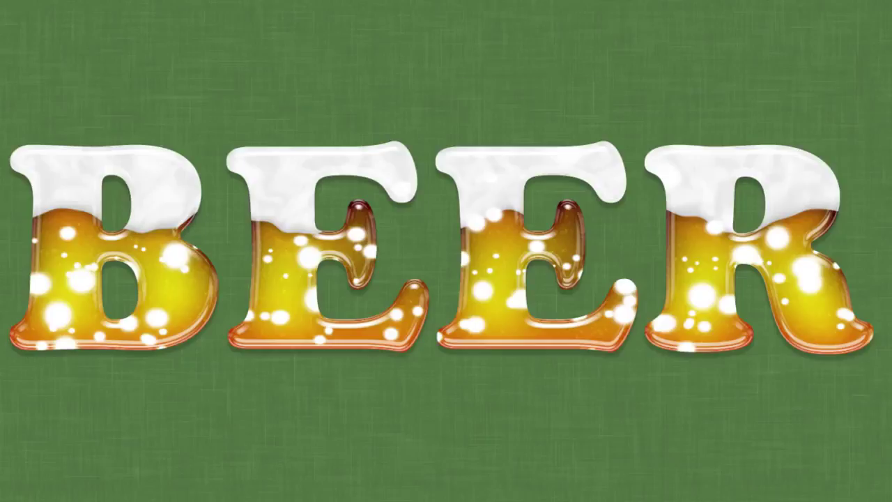
Set the dot layer's fill opacity to 0% and add a Bevel and Emboss with depth 120% and size 10 px.
{"action": "double_click", "coordinate": [891, 266]}
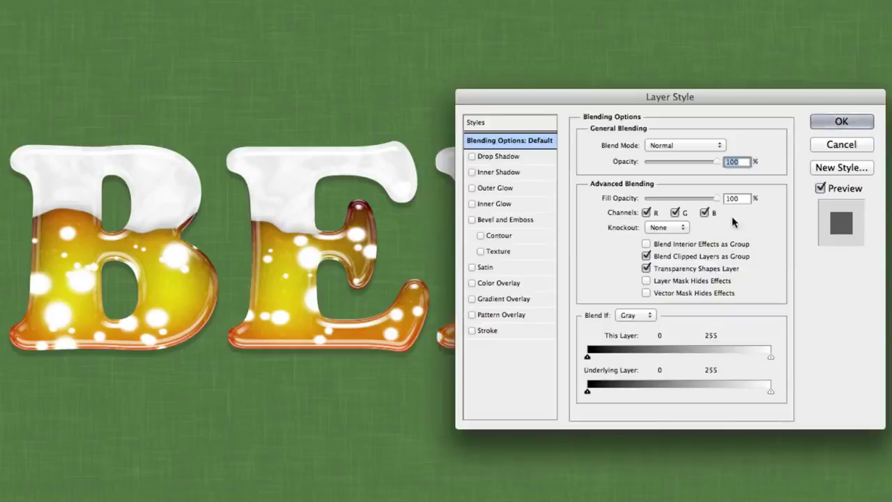
{"action": "left_click_drag", "start_coordinate": [716, 198], "coordinate": [634, 198]}
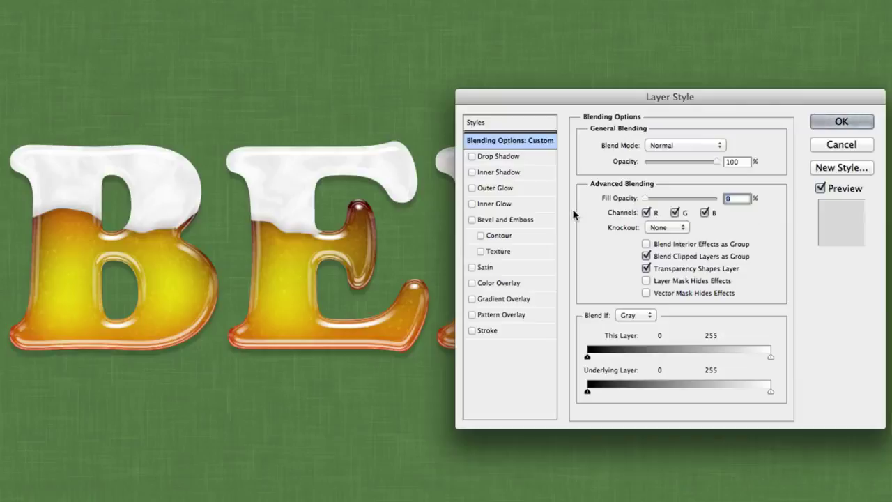
{"action": "left_click", "coordinate": [524, 222]}
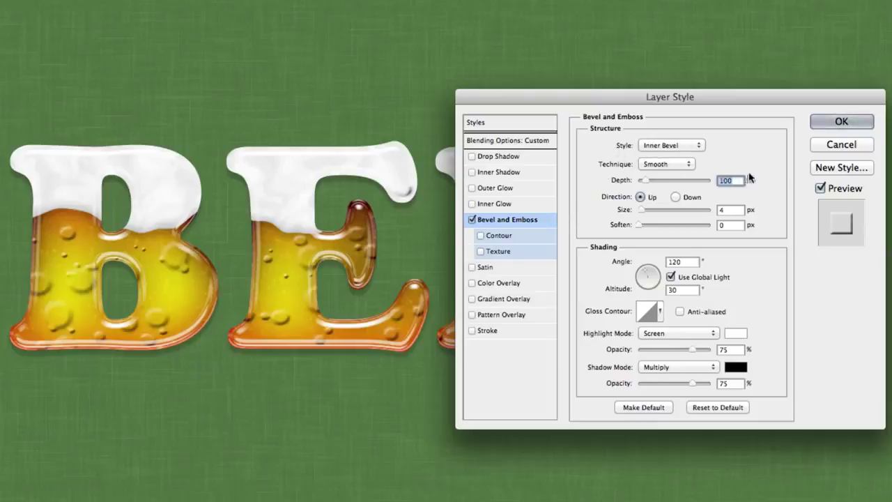
{"action": "type", "text": "120"}
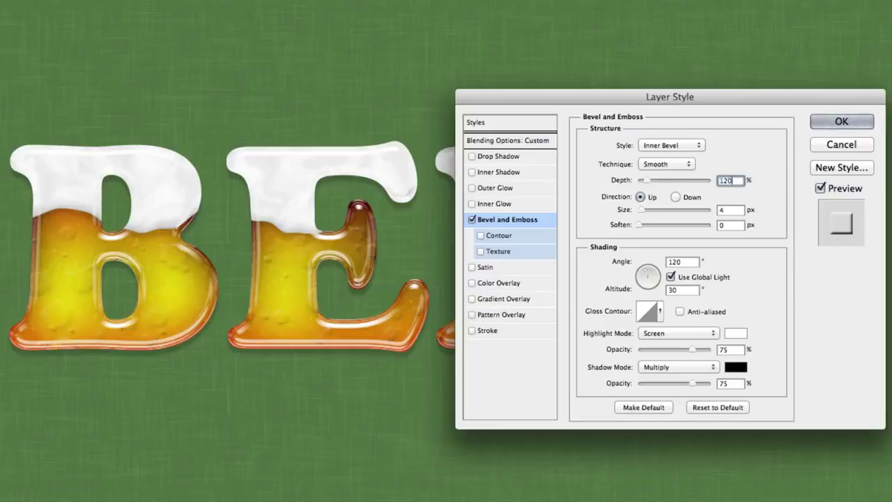
{"action": "key", "text": "Tab"}
{"action": "type", "text": "10"}
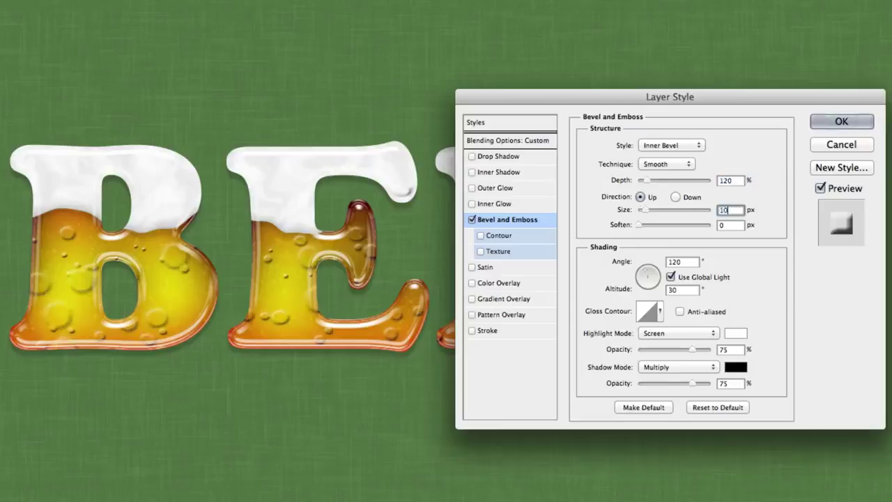
Turn off global light for the bevel, set the altitude to 60°, and use an anti-aliased Cone - Inverted gloss contour.
{"action": "left_click", "coordinate": [719, 279]}
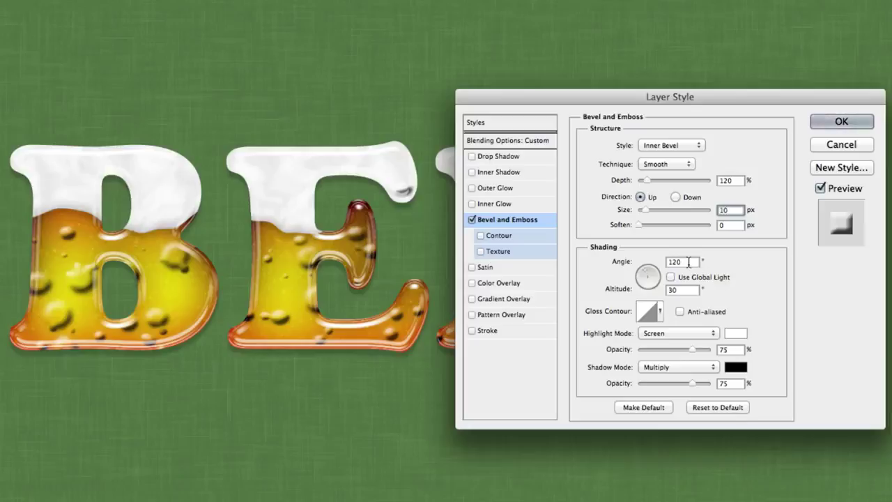
{"action": "left_click", "coordinate": [688, 261]}
{"action": "left_click", "coordinate": [680, 289]}
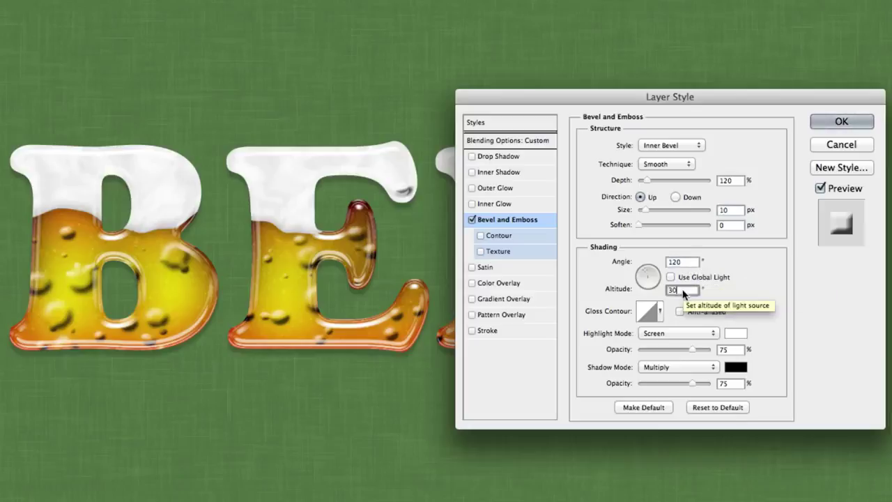
{"action": "type", "text": "60"}
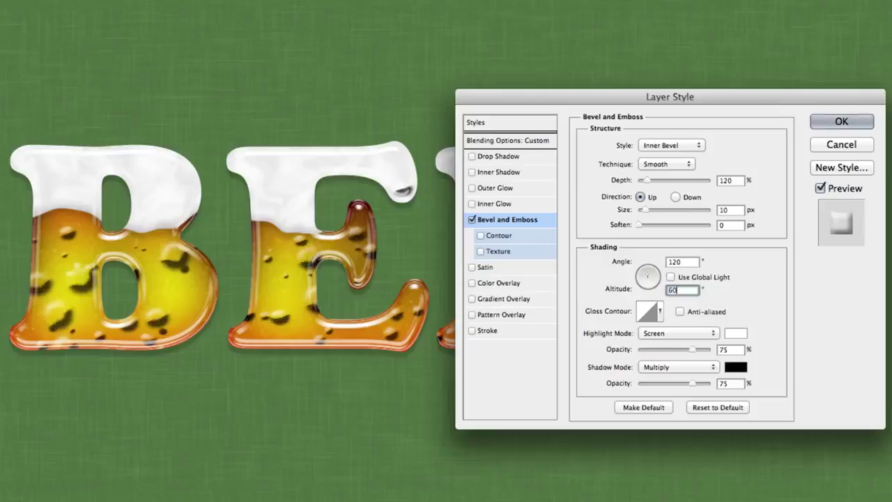
{"action": "left_click", "coordinate": [661, 313]}
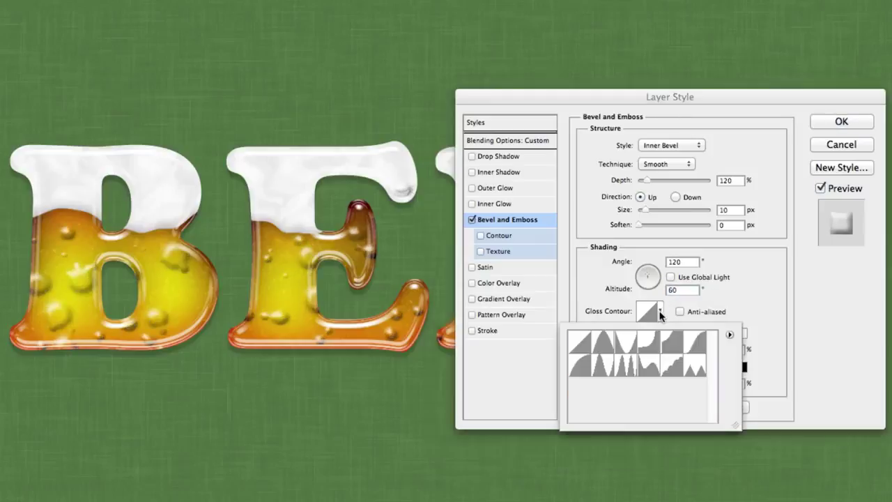
{"action": "left_click", "coordinate": [625, 341]}
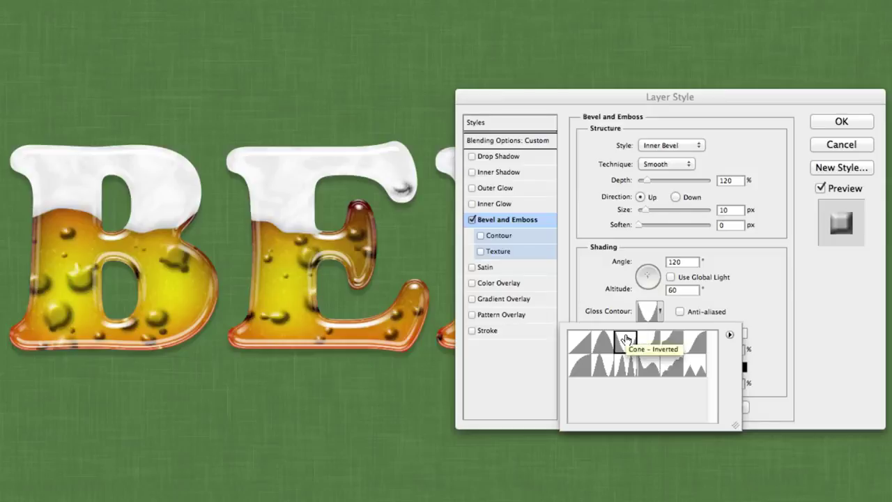
{"action": "left_click", "coordinate": [681, 313]}
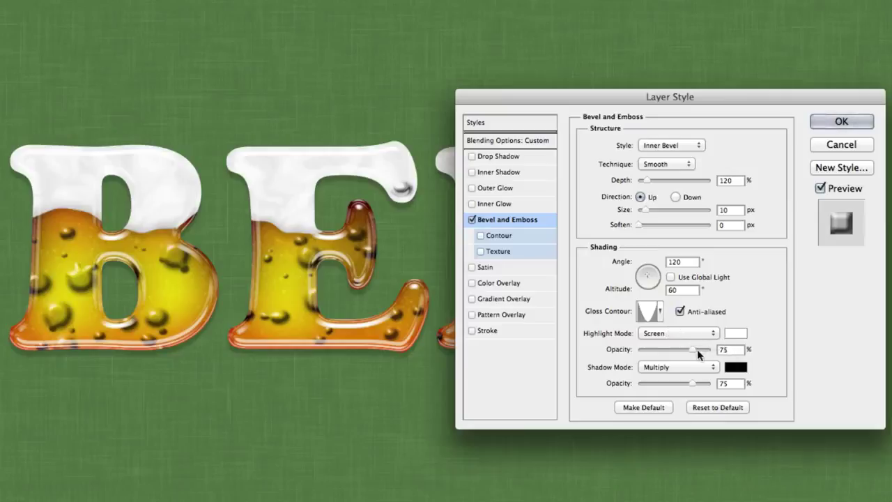
Set the bevel's highlight opacity to 100% and its shadow to Soft Light at 25% opacity.
{"action": "left_click_drag", "start_coordinate": [696, 350], "coordinate": [721, 349]}
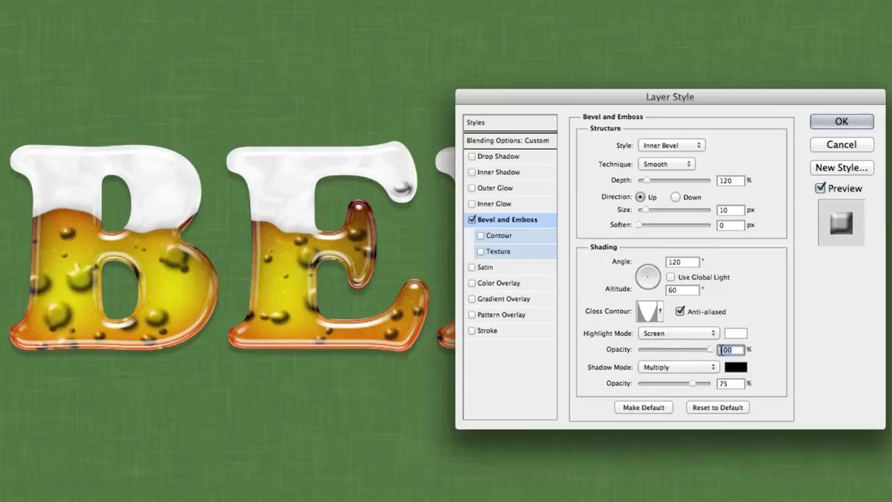
{"action": "left_click", "coordinate": [686, 369]}
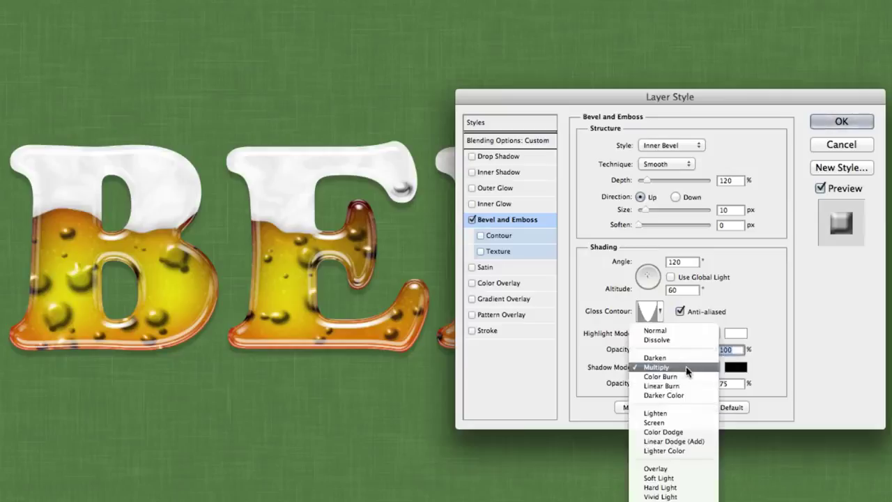
{"action": "left_click", "coordinate": [683, 479]}
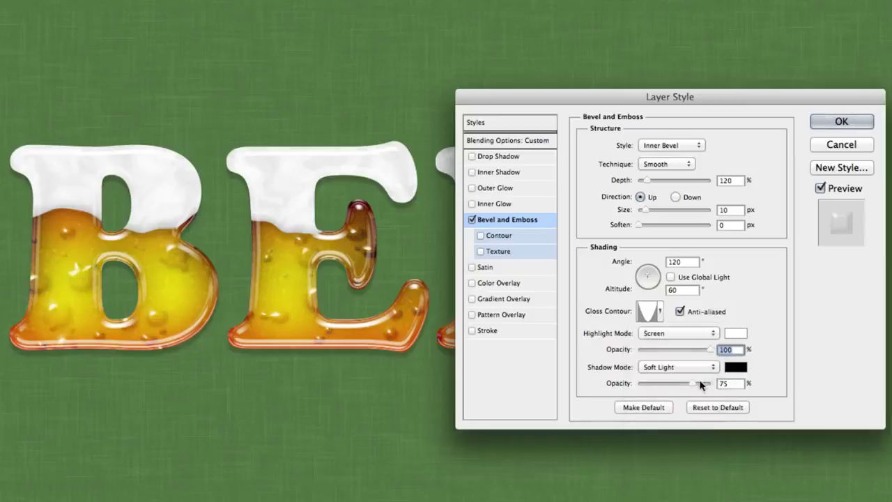
{"action": "left_click_drag", "start_coordinate": [731, 382], "coordinate": [691, 382]}
{"action": "type", "text": "25"}
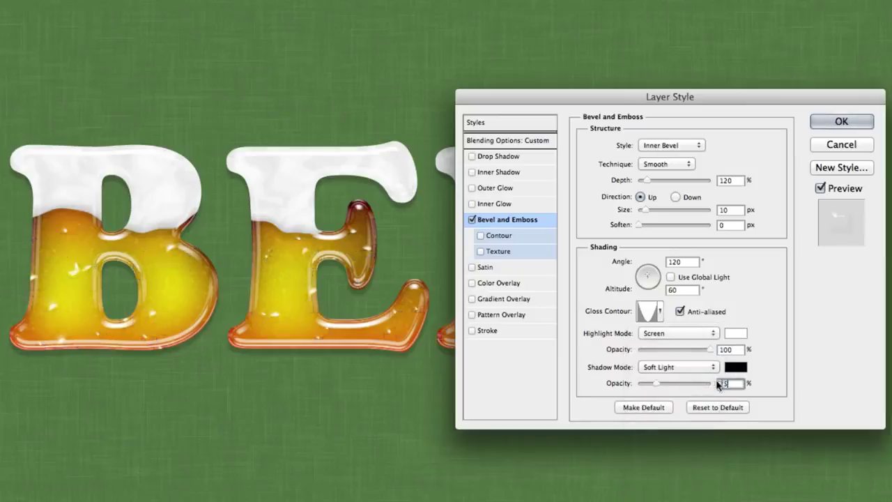
Enable the bevel's Contour option and choose the Cone - Inverted contour.
{"action": "left_click", "coordinate": [509, 235]}
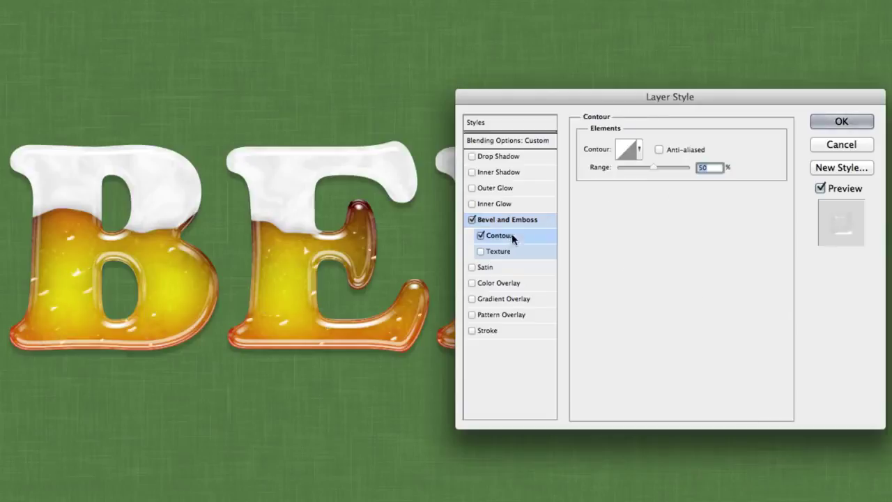
{"action": "left_click", "coordinate": [640, 157]}
{"action": "left_click", "coordinate": [605, 182]}
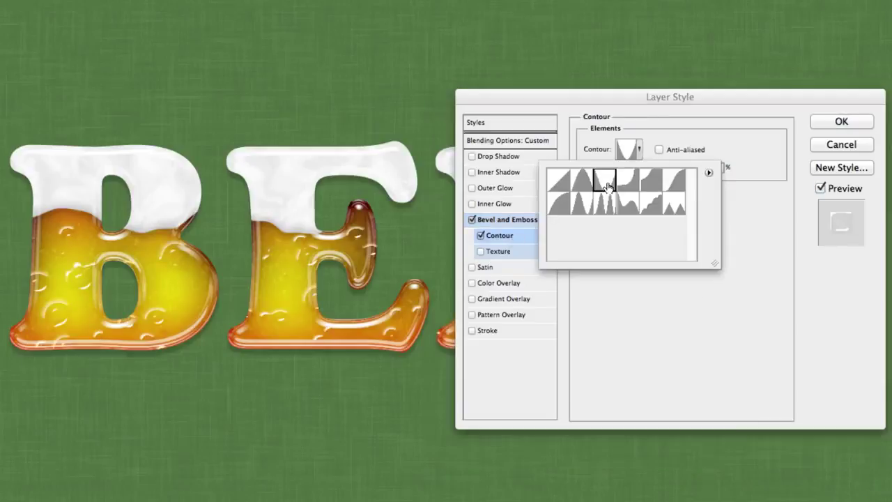
Make the bevel's contour anti-aliased and raise its range to the maximum.
{"action": "left_click", "coordinate": [671, 150]}
{"action": "left_click", "coordinate": [671, 150]}
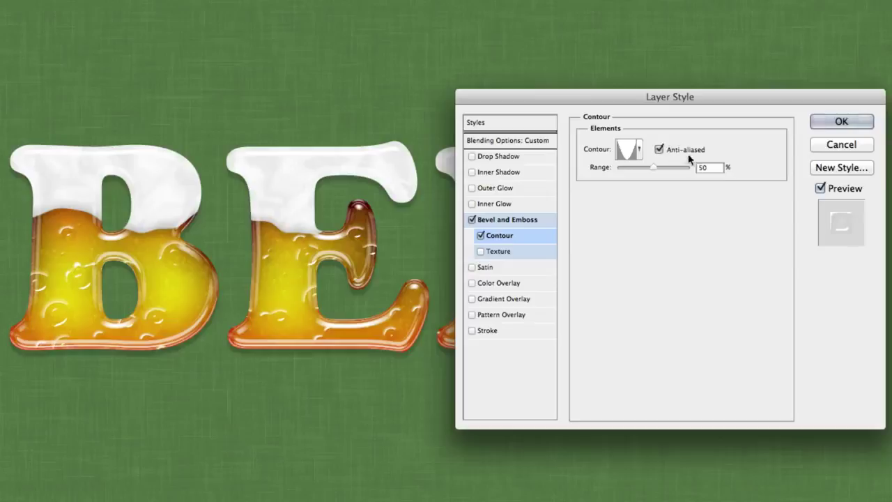
{"action": "left_click_drag", "start_coordinate": [652, 170], "coordinate": [697, 167]}
Add a white Inner Glow to the dot layer with Soft Light blending and 100% opacity.
{"action": "left_click", "coordinate": [508, 204]}
{"action": "left_click", "coordinate": [655, 146]}
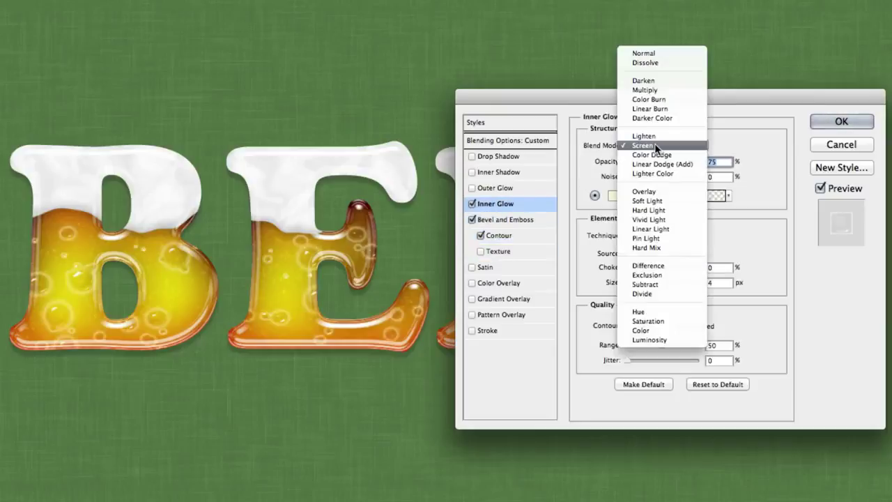
{"action": "left_click", "coordinate": [646, 201]}
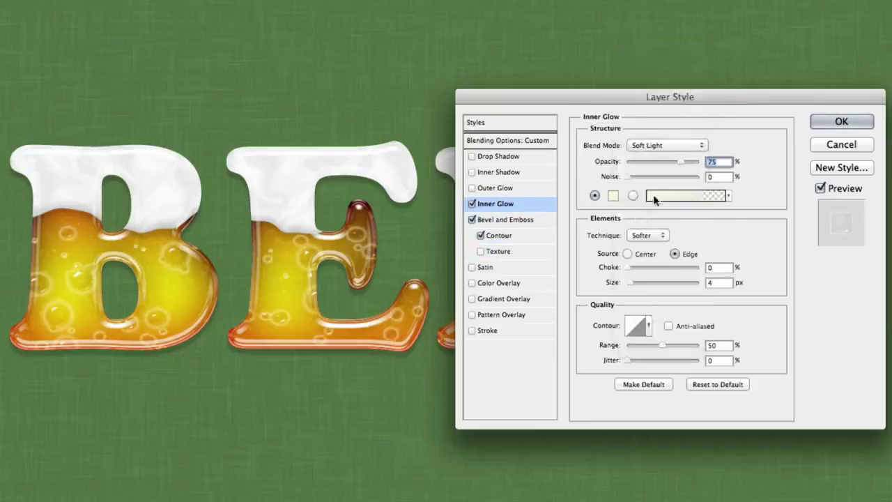
{"action": "type", "text": "100"}
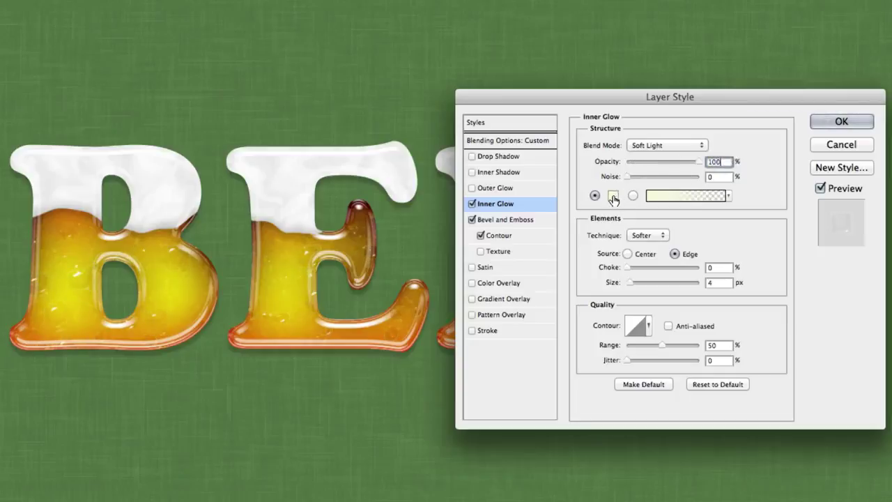
{"action": "left_click", "coordinate": [613, 198]}
{"action": "left_click_drag", "start_coordinate": [535, 171], "coordinate": [458, 126]}
{"action": "key", "text": "Return"}
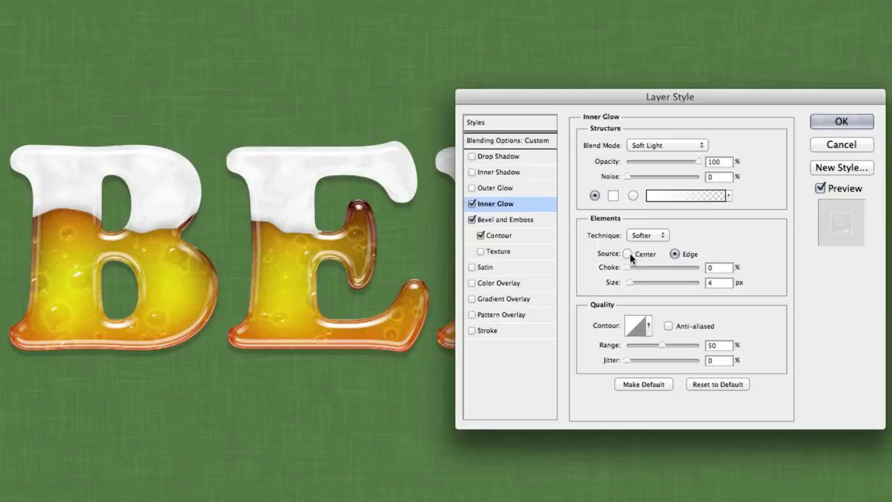
Set the inner glow's source to Center, size to 16 px and range to 35%, and apply the layer style.
{"action": "left_click", "coordinate": [628, 254]}
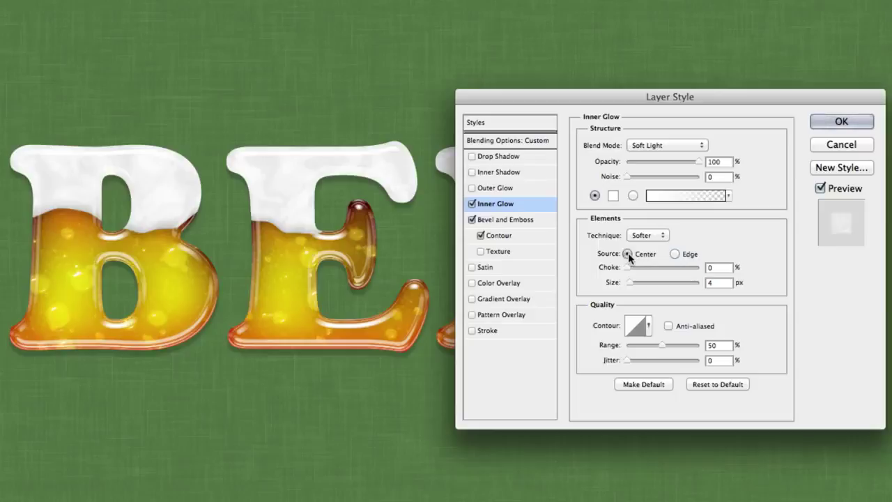
{"action": "double_click", "coordinate": [725, 283]}
{"action": "type", "text": "16"}
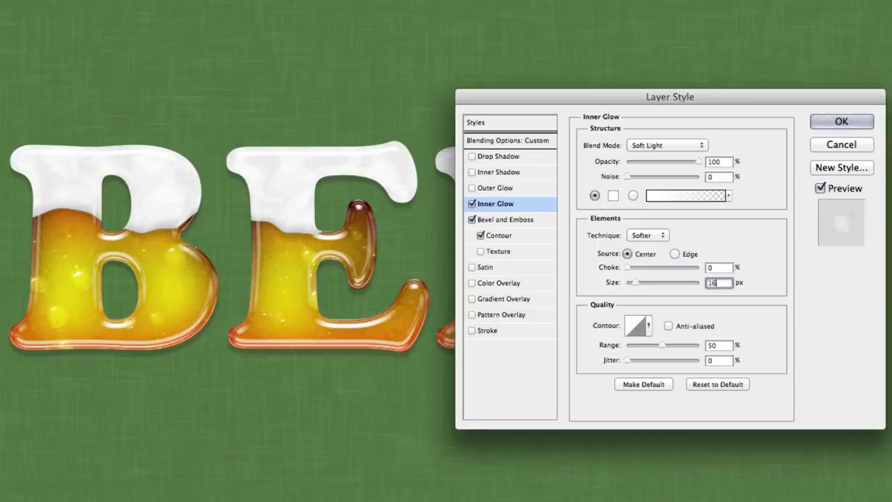
{"action": "double_click", "coordinate": [727, 346]}
{"action": "type", "text": "35"}
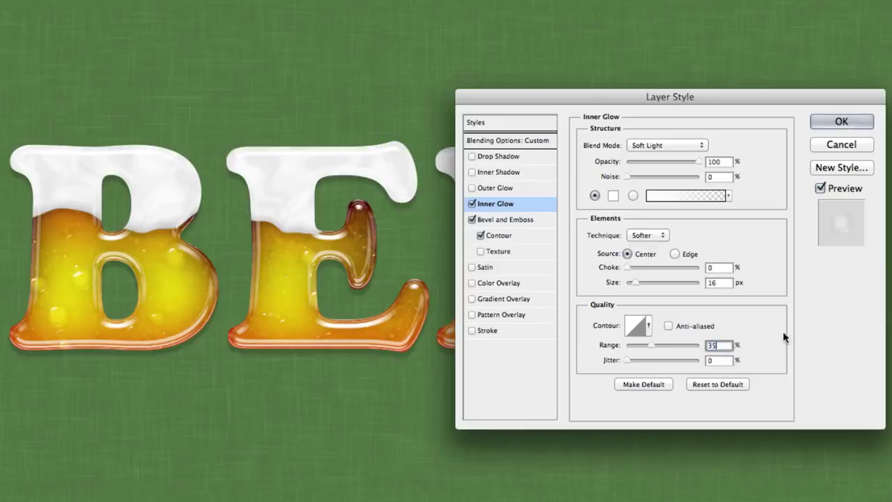
{"action": "left_click", "coordinate": [842, 122]}
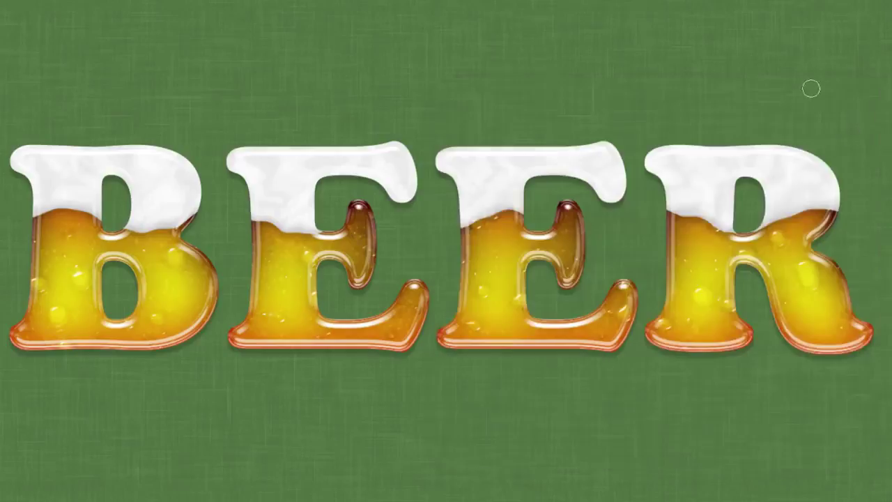